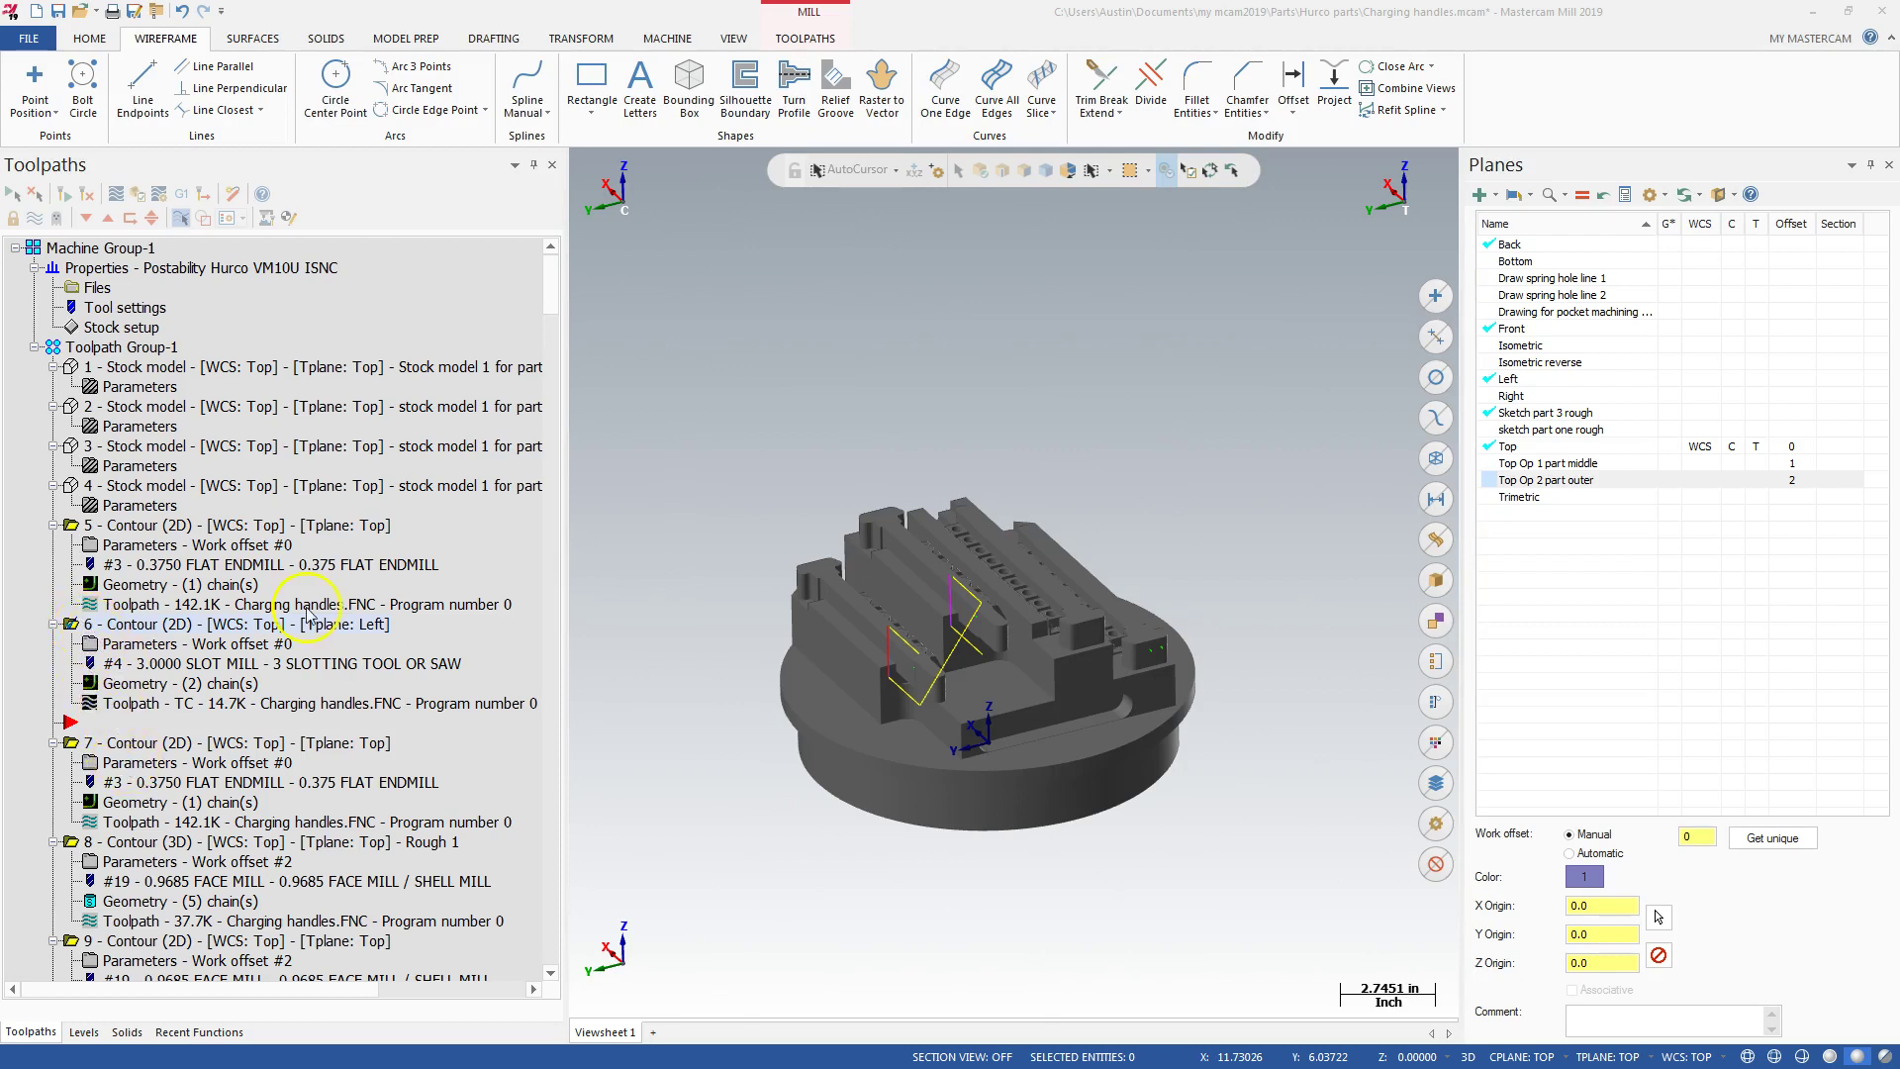
# - Preview and play the slotting toolpath simulation, then close the preview
pyautogui.click(116, 194)
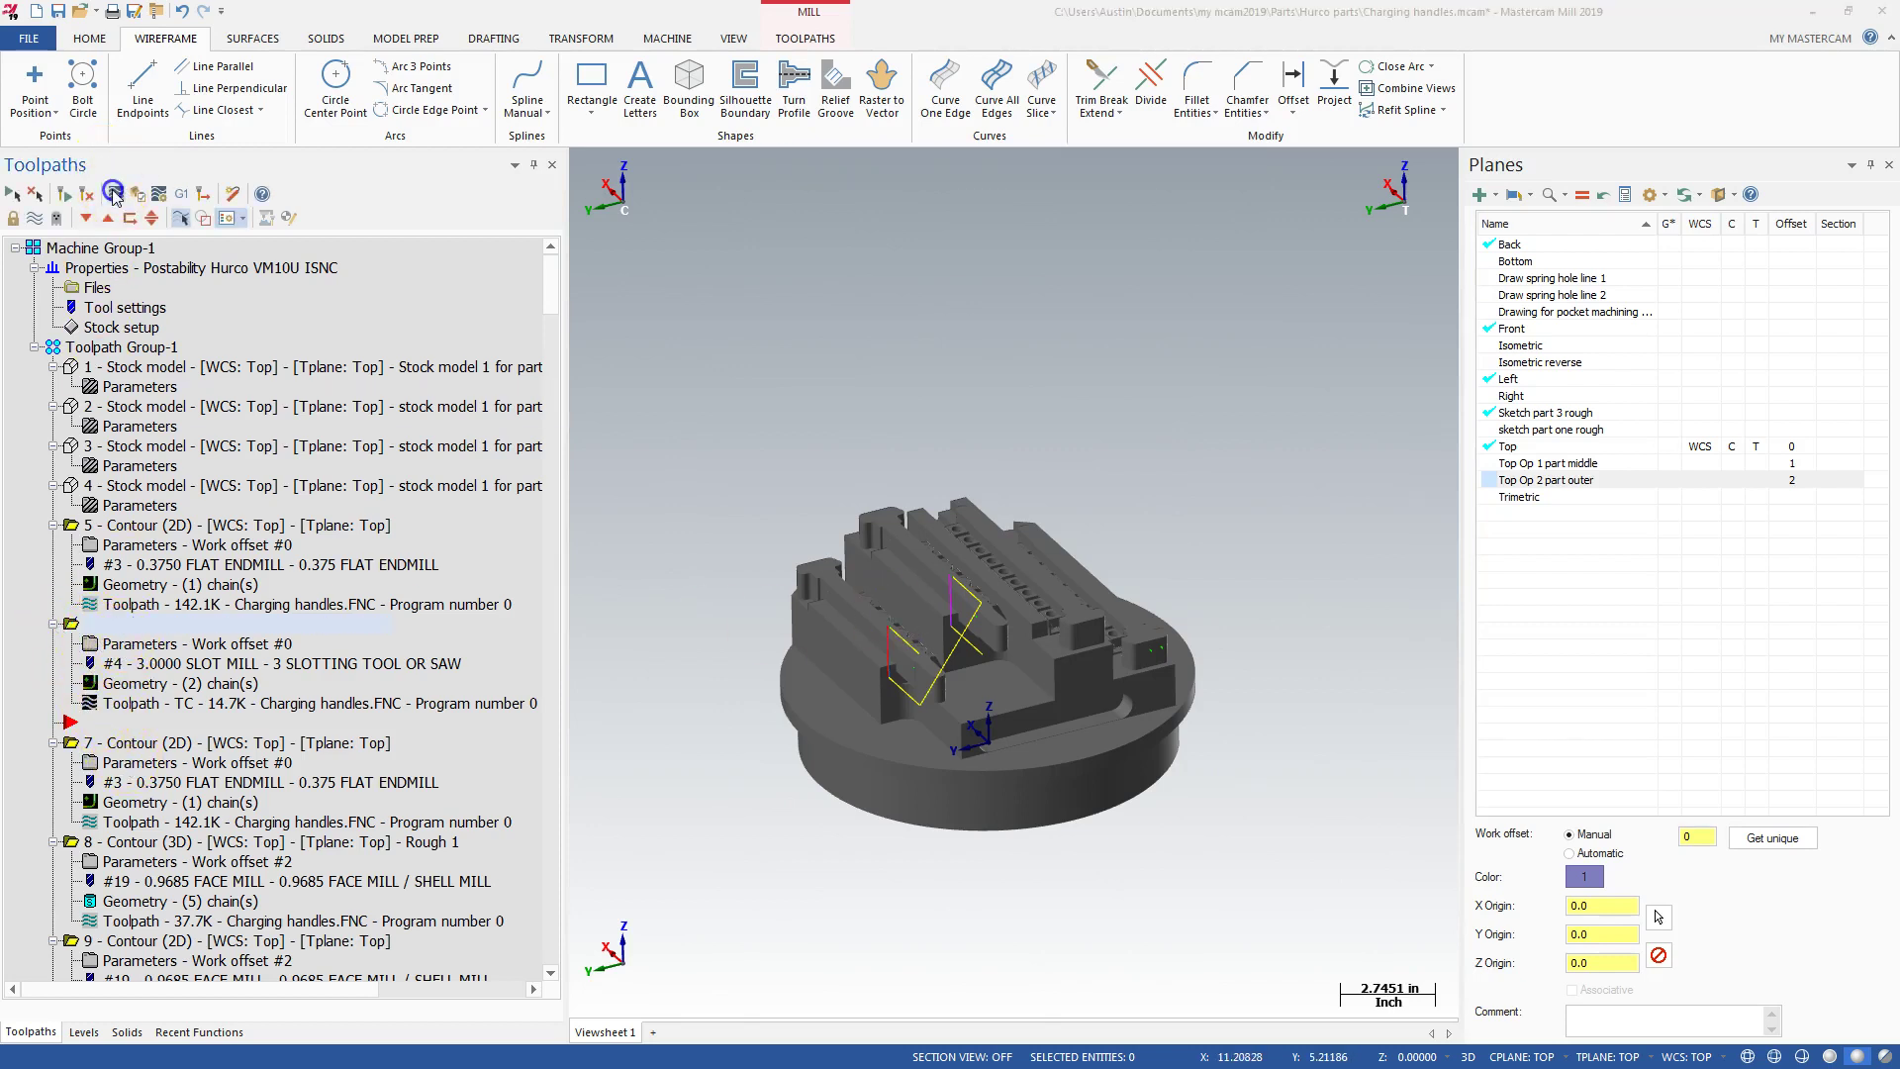
pyautogui.press('r')
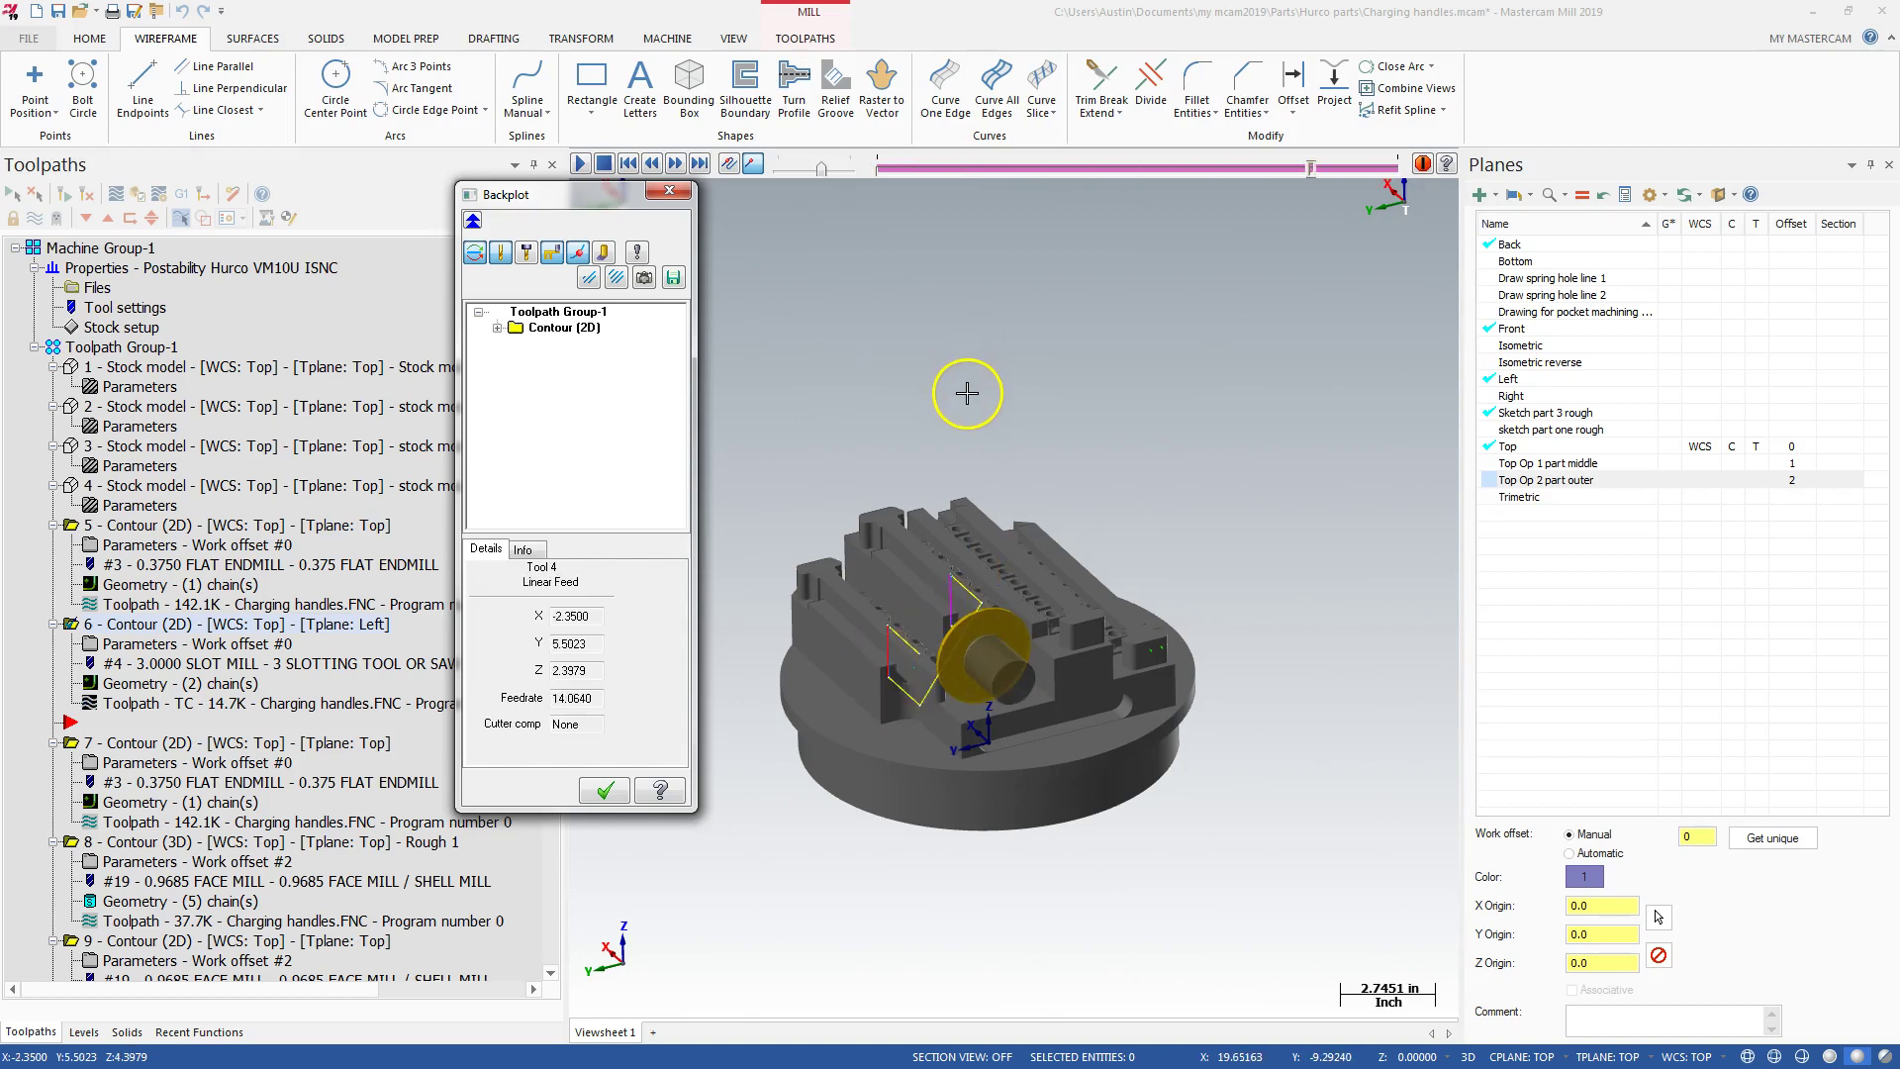
pyautogui.click(664, 194)
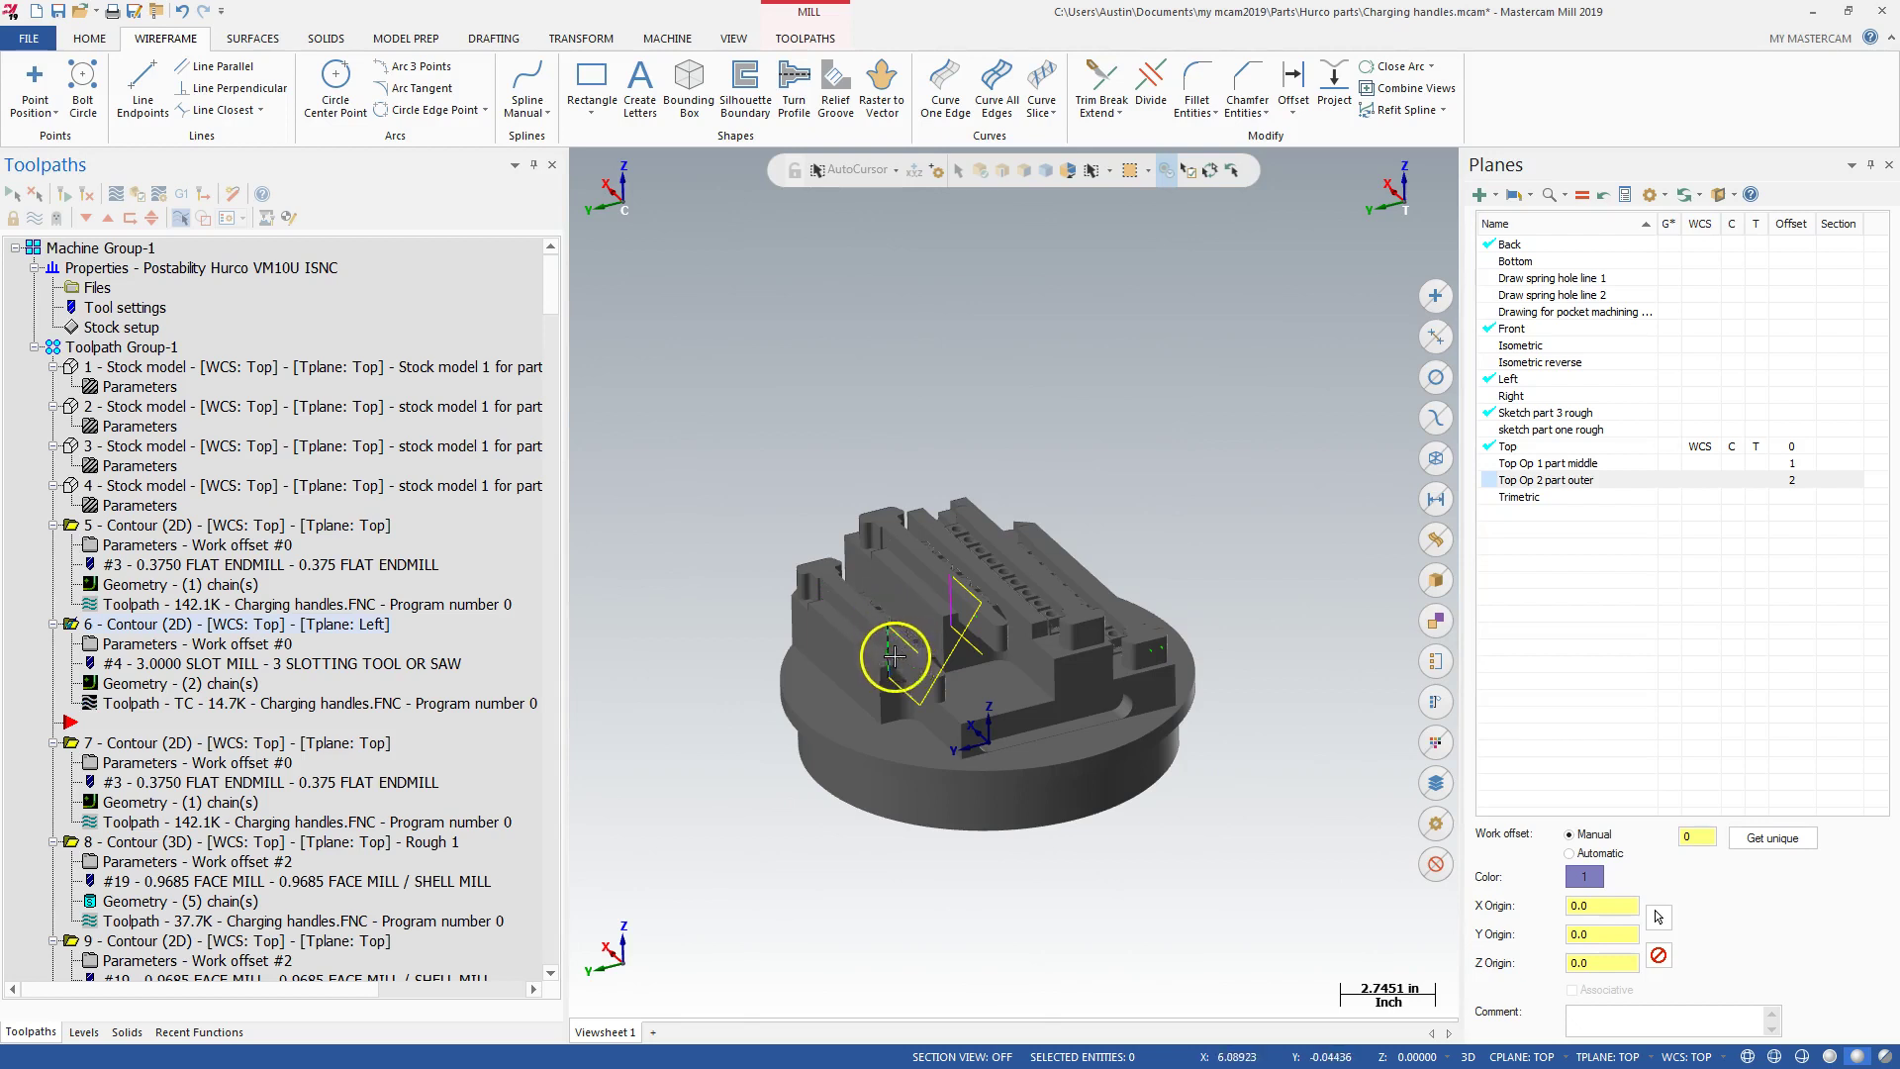
# - Draw a two-endpoint line on the part and zoom in on the slot's yellow chain lines
pyautogui.click(134, 104)
pyautogui.click(950, 571)
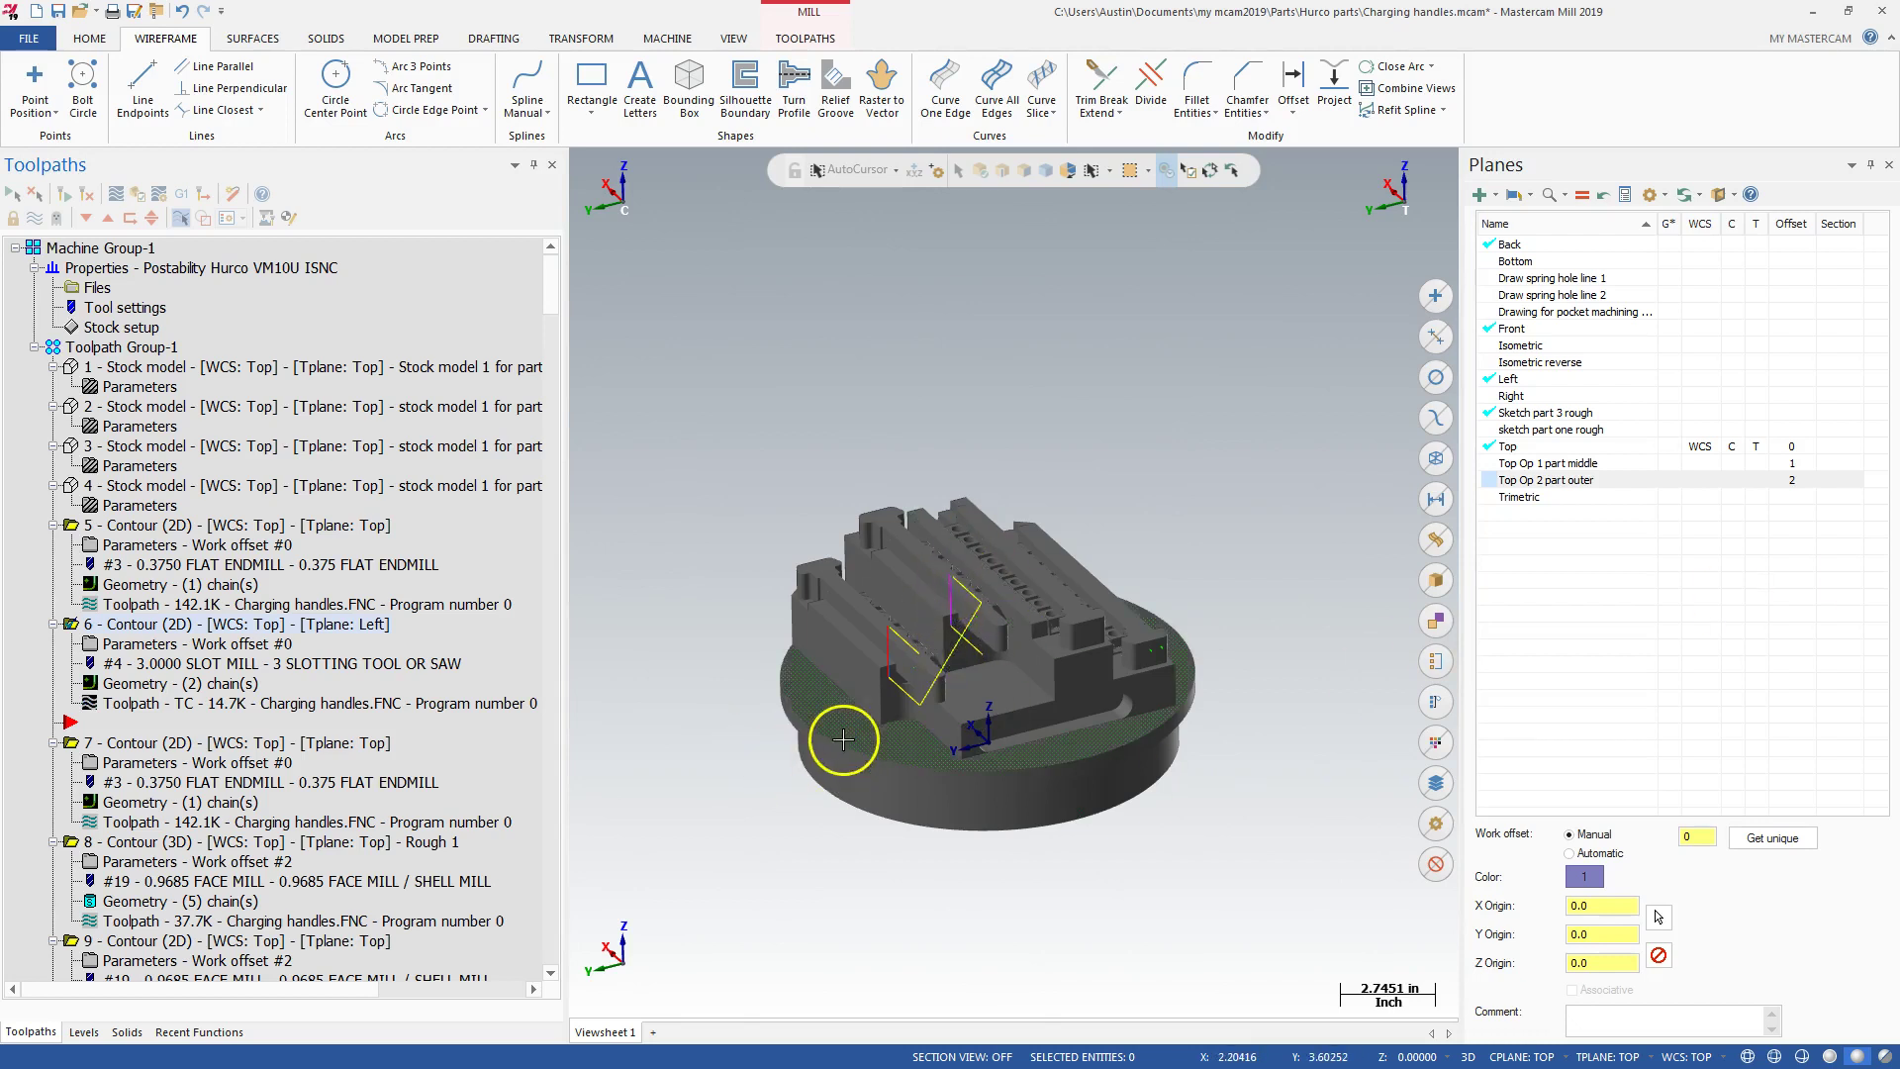
pyautogui.click(893, 677)
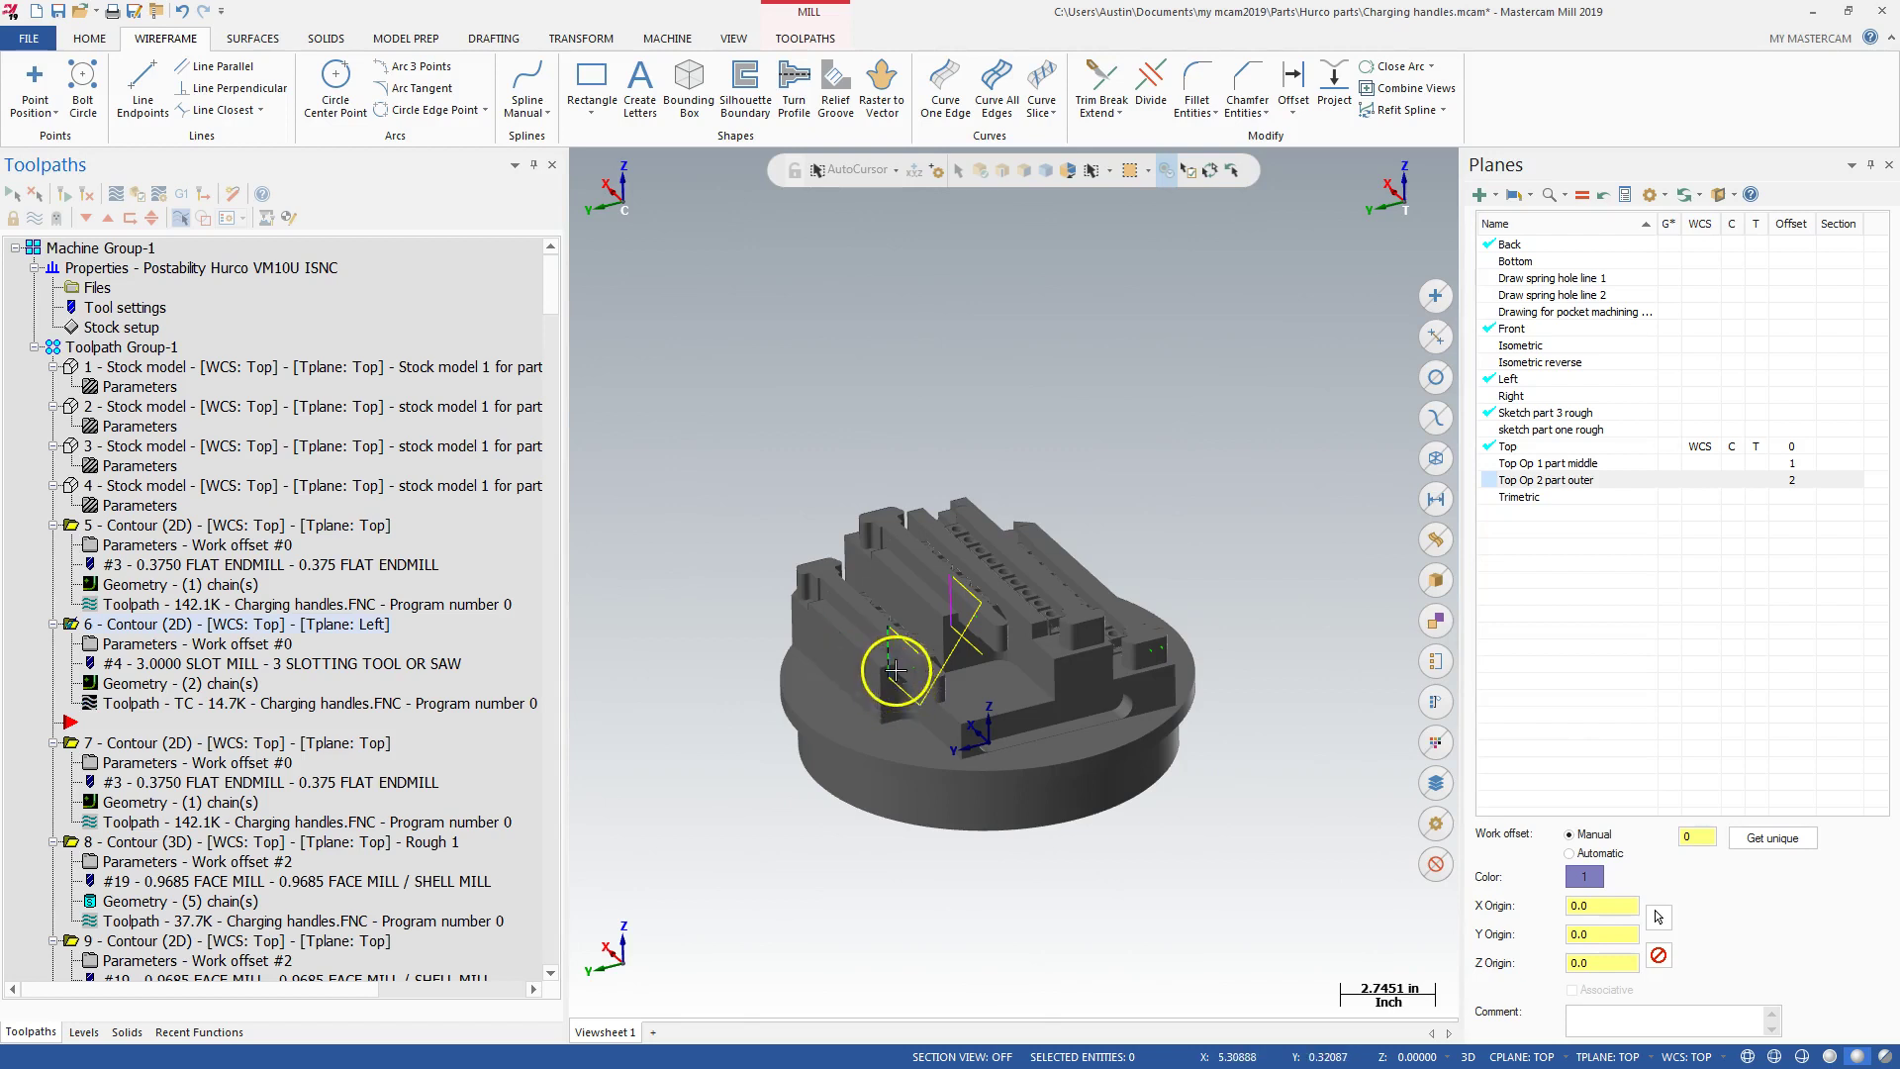
pyautogui.moveTo(908, 677); pyautogui.dragTo(919, 687, button='middle')
pyautogui.scroll(8, 920, 687)
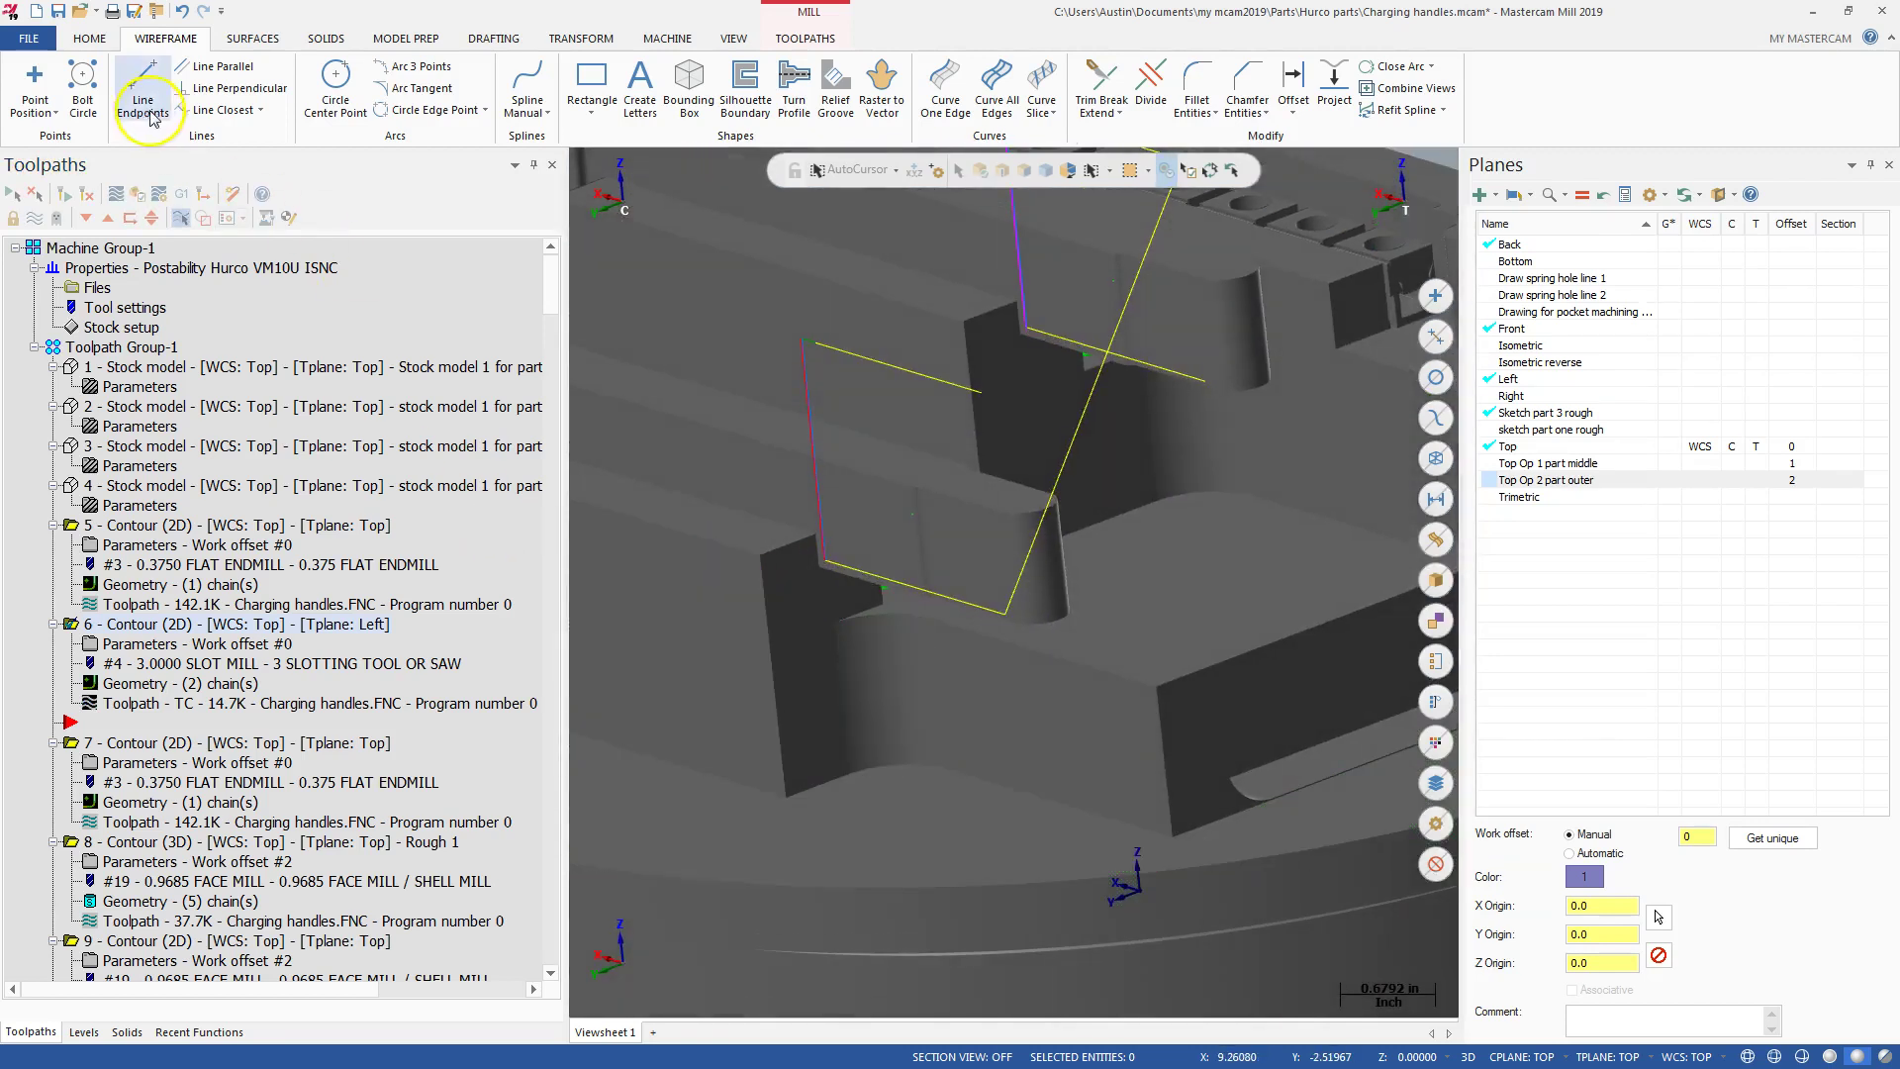
# - Extend the three vertical chain lines at the slot by -0.03 and select an extended line
pyautogui.click(1117, 76)
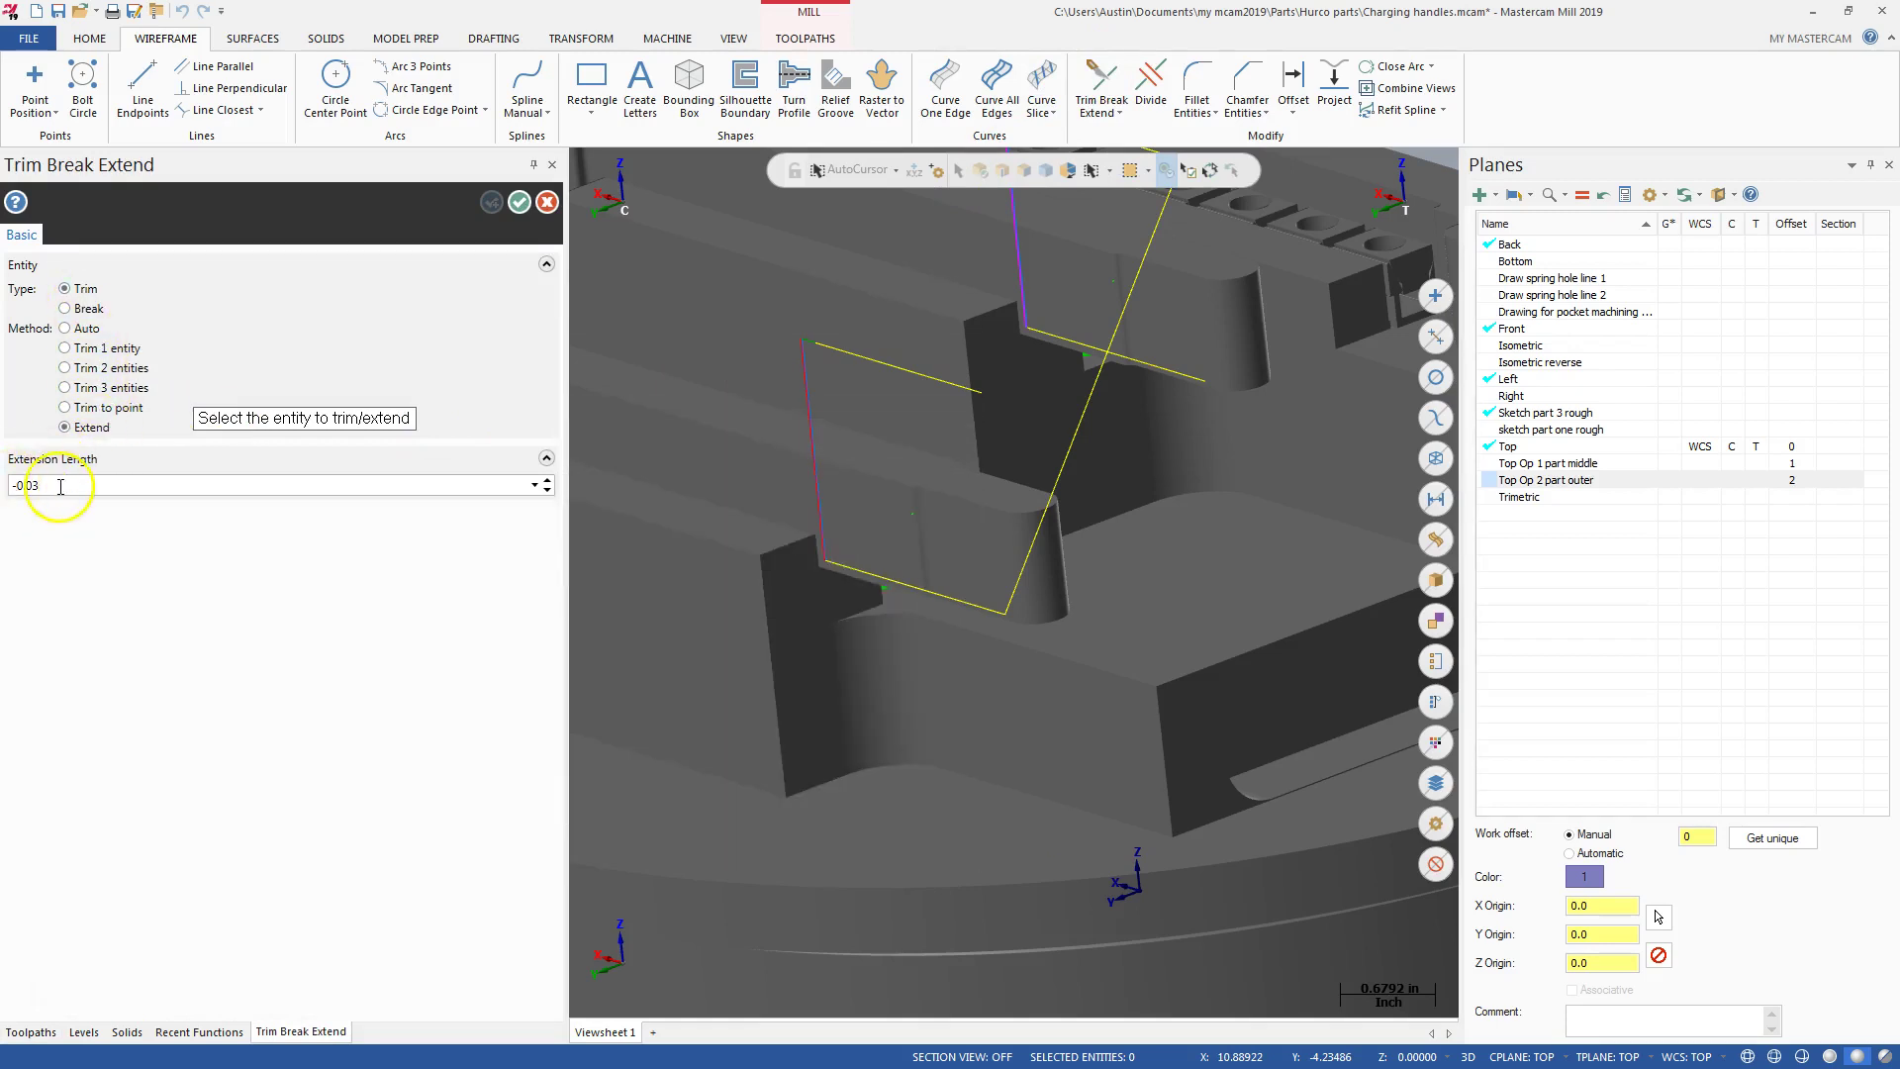
pyautogui.click(801, 360)
pyautogui.scroll(-4, 1128, 517)
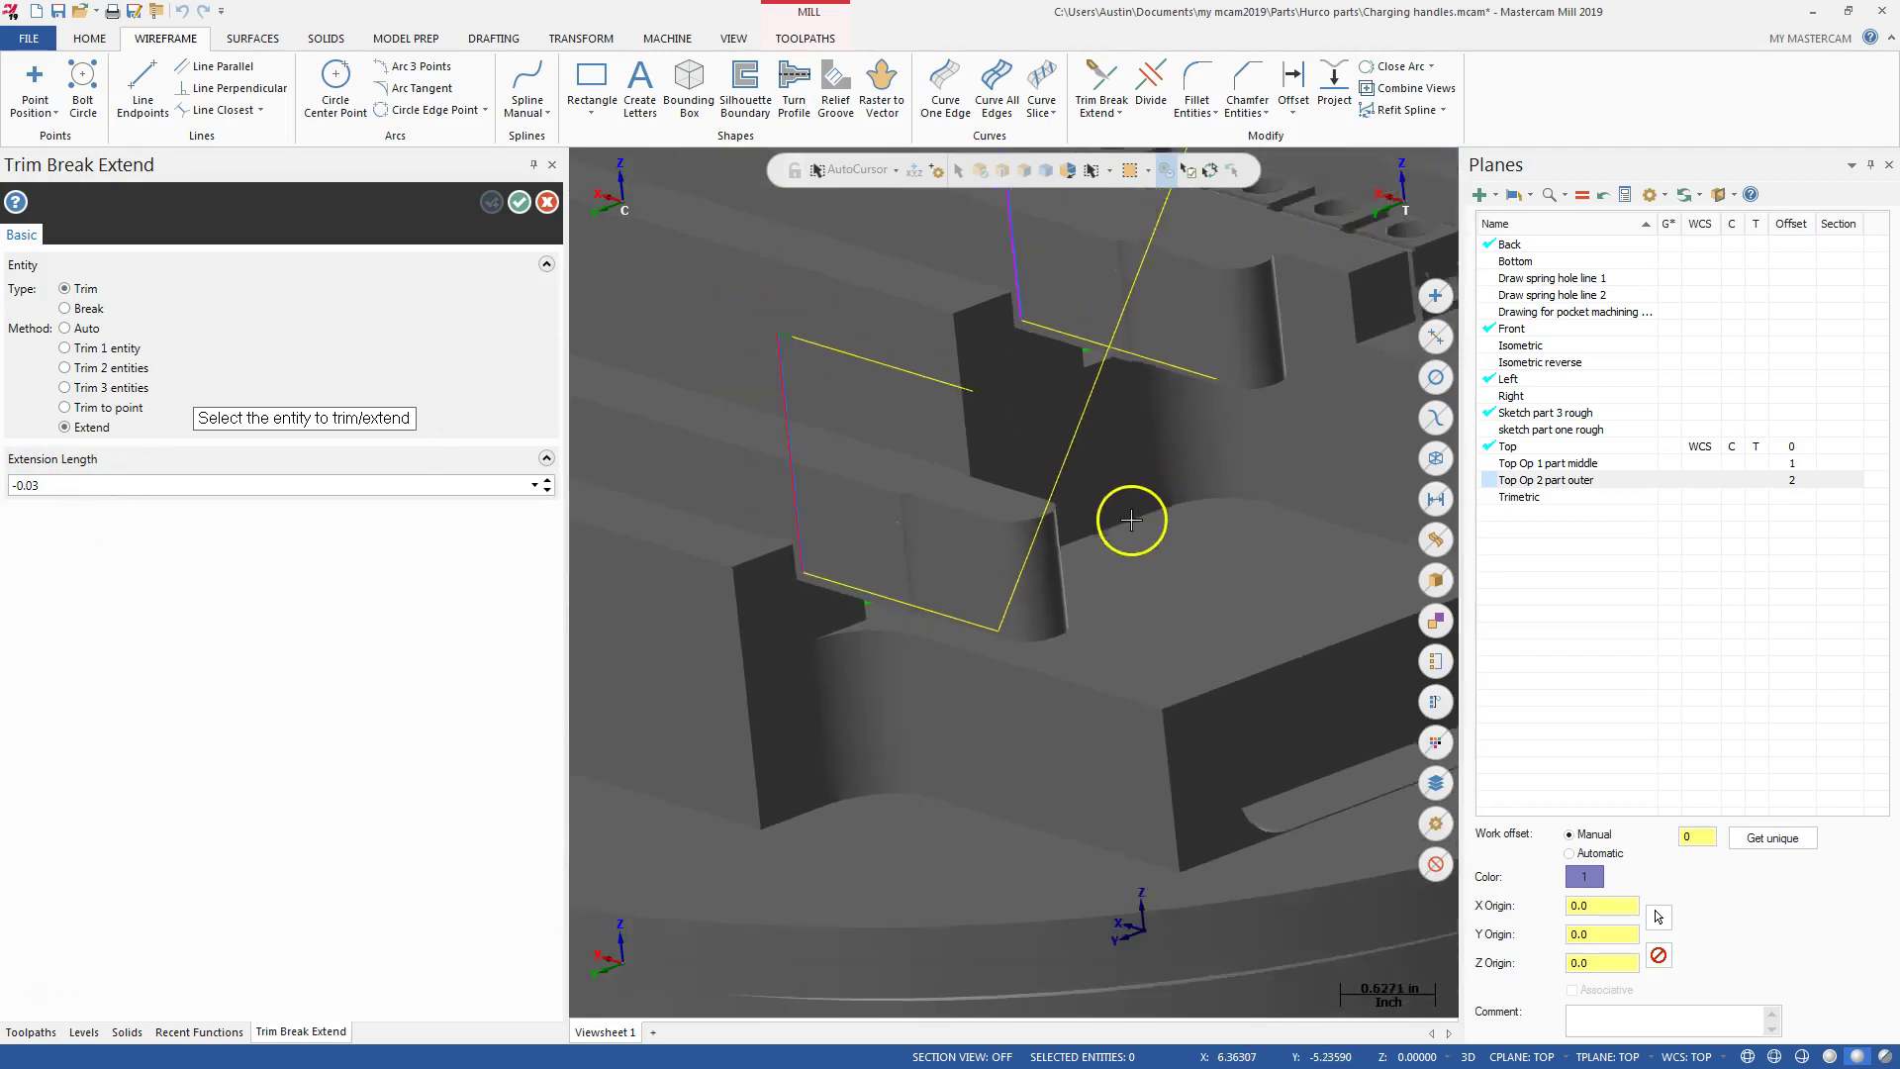
pyautogui.click(1087, 374)
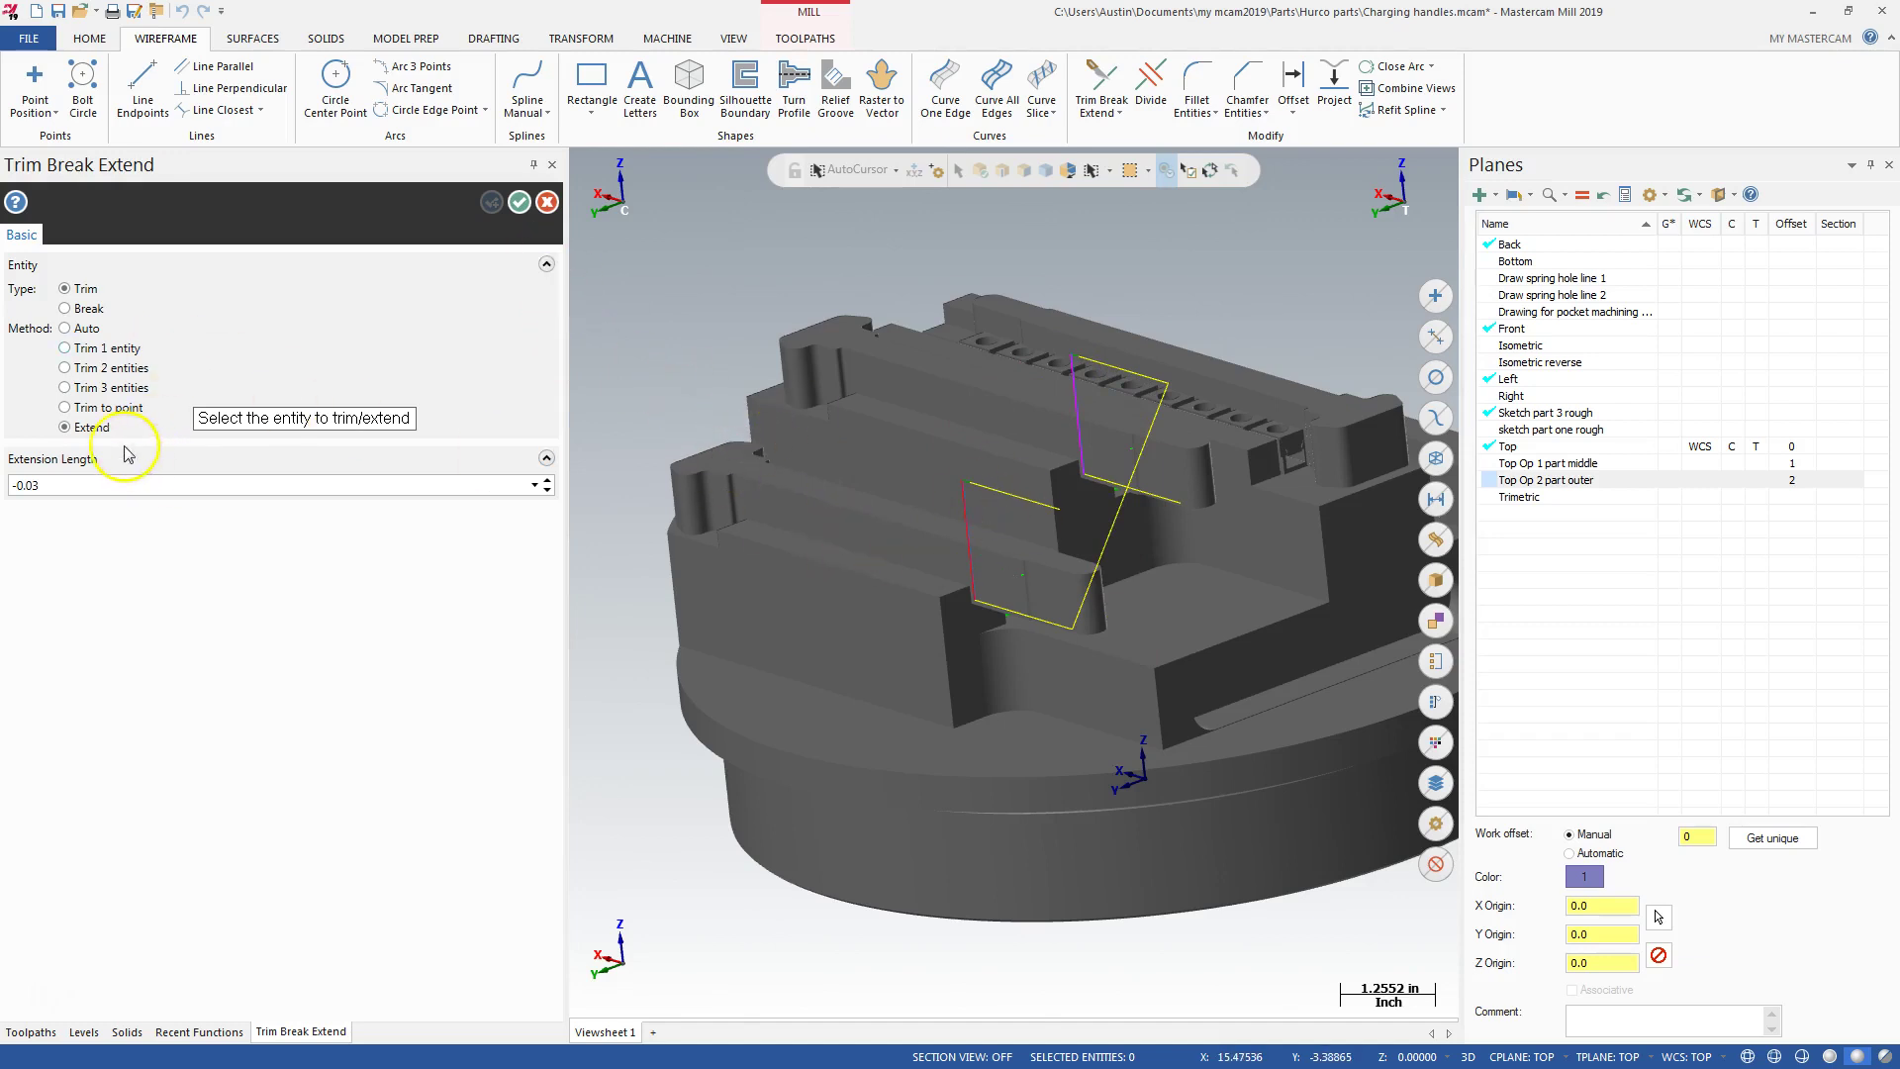
pyautogui.click(1088, 471)
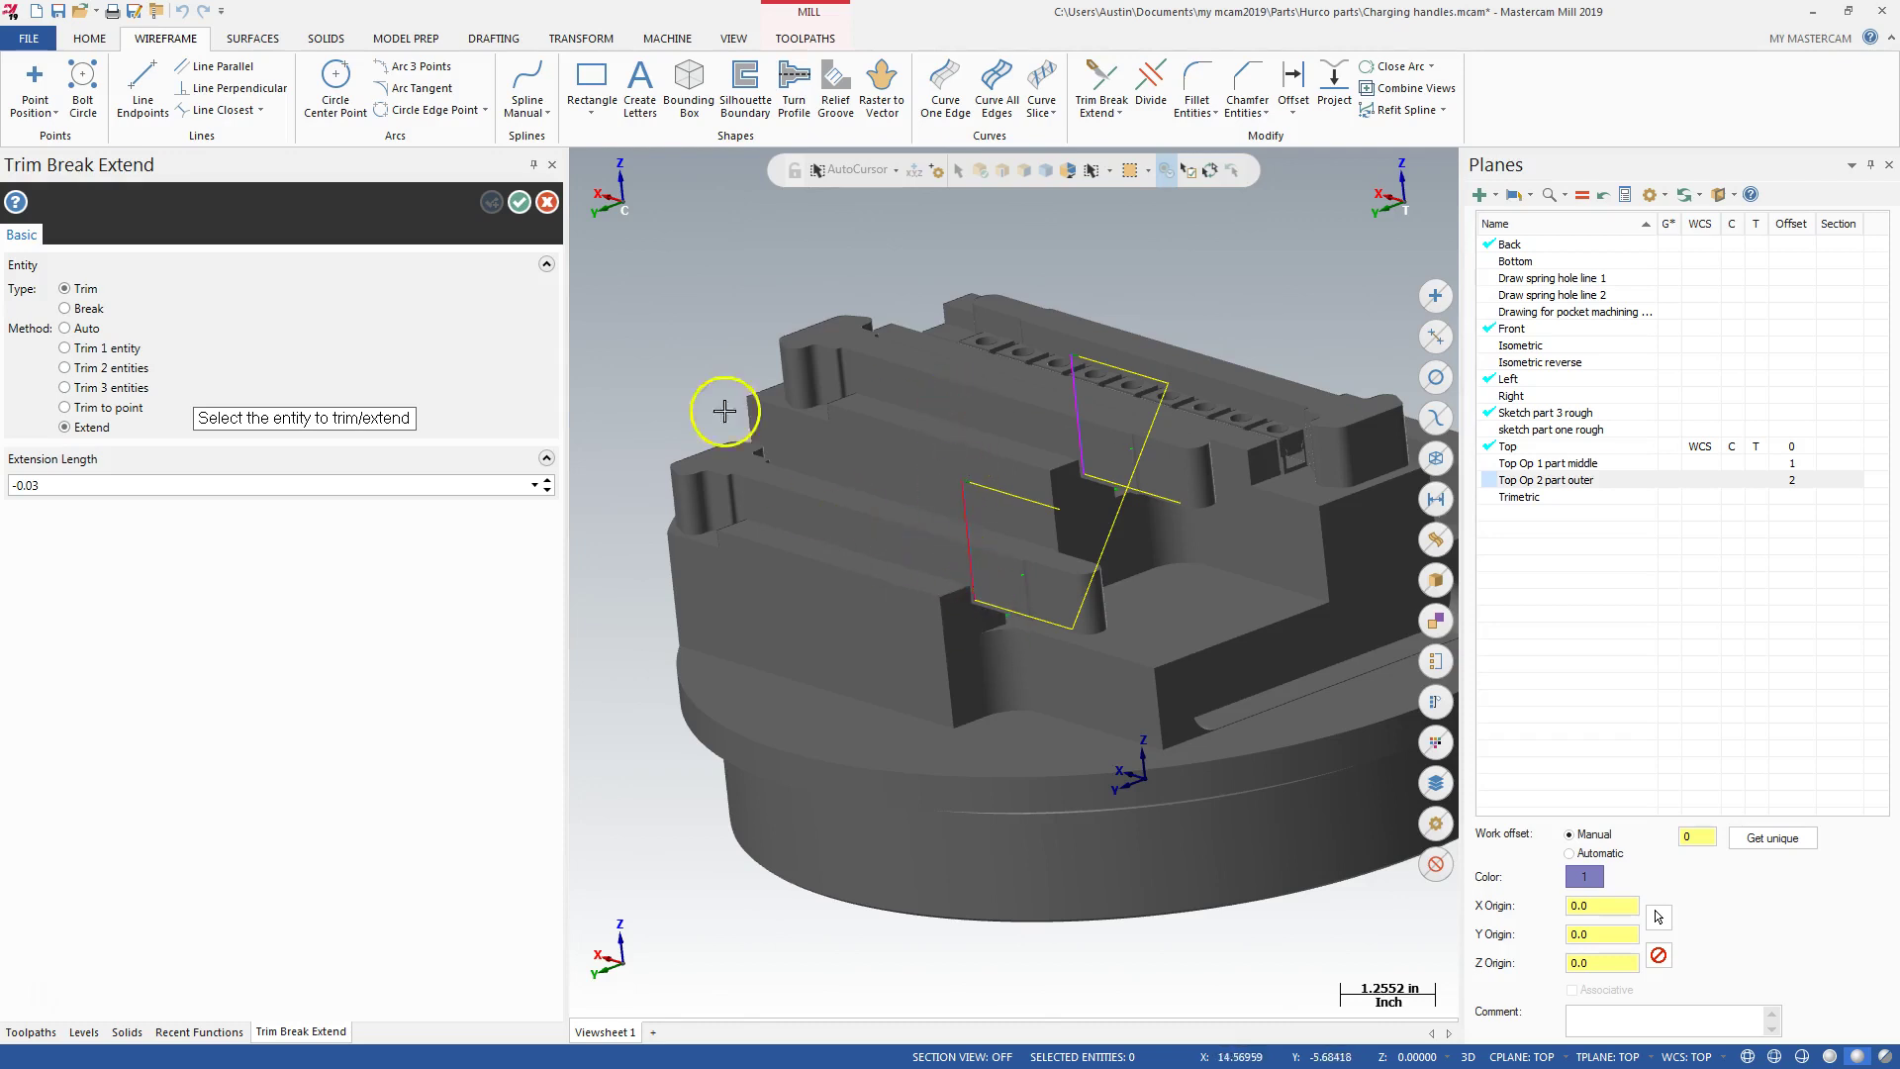
pyautogui.click(511, 213)
pyautogui.click(964, 536)
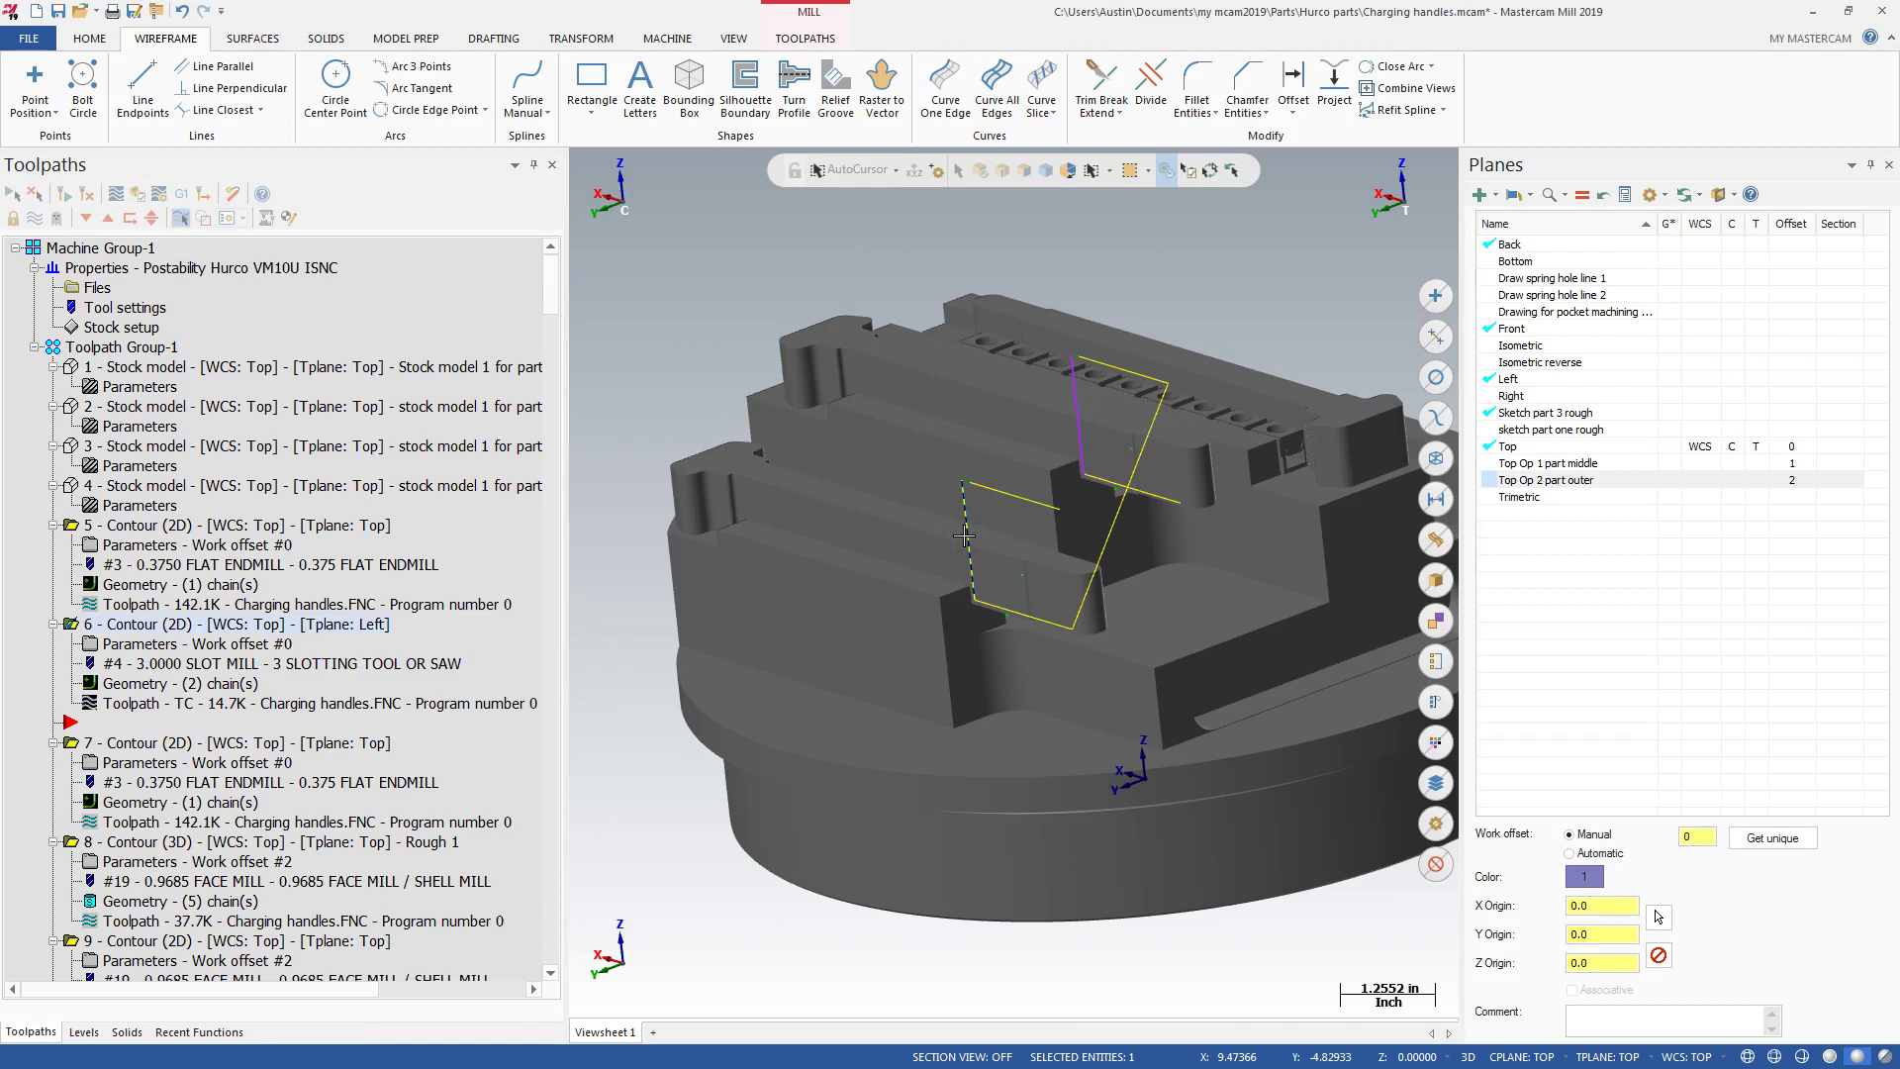
# - Show the selected line's properties, 1.69 long from Z 4.3523 to 6.0423, and orbit to inspect it
pyautogui.press('F4')
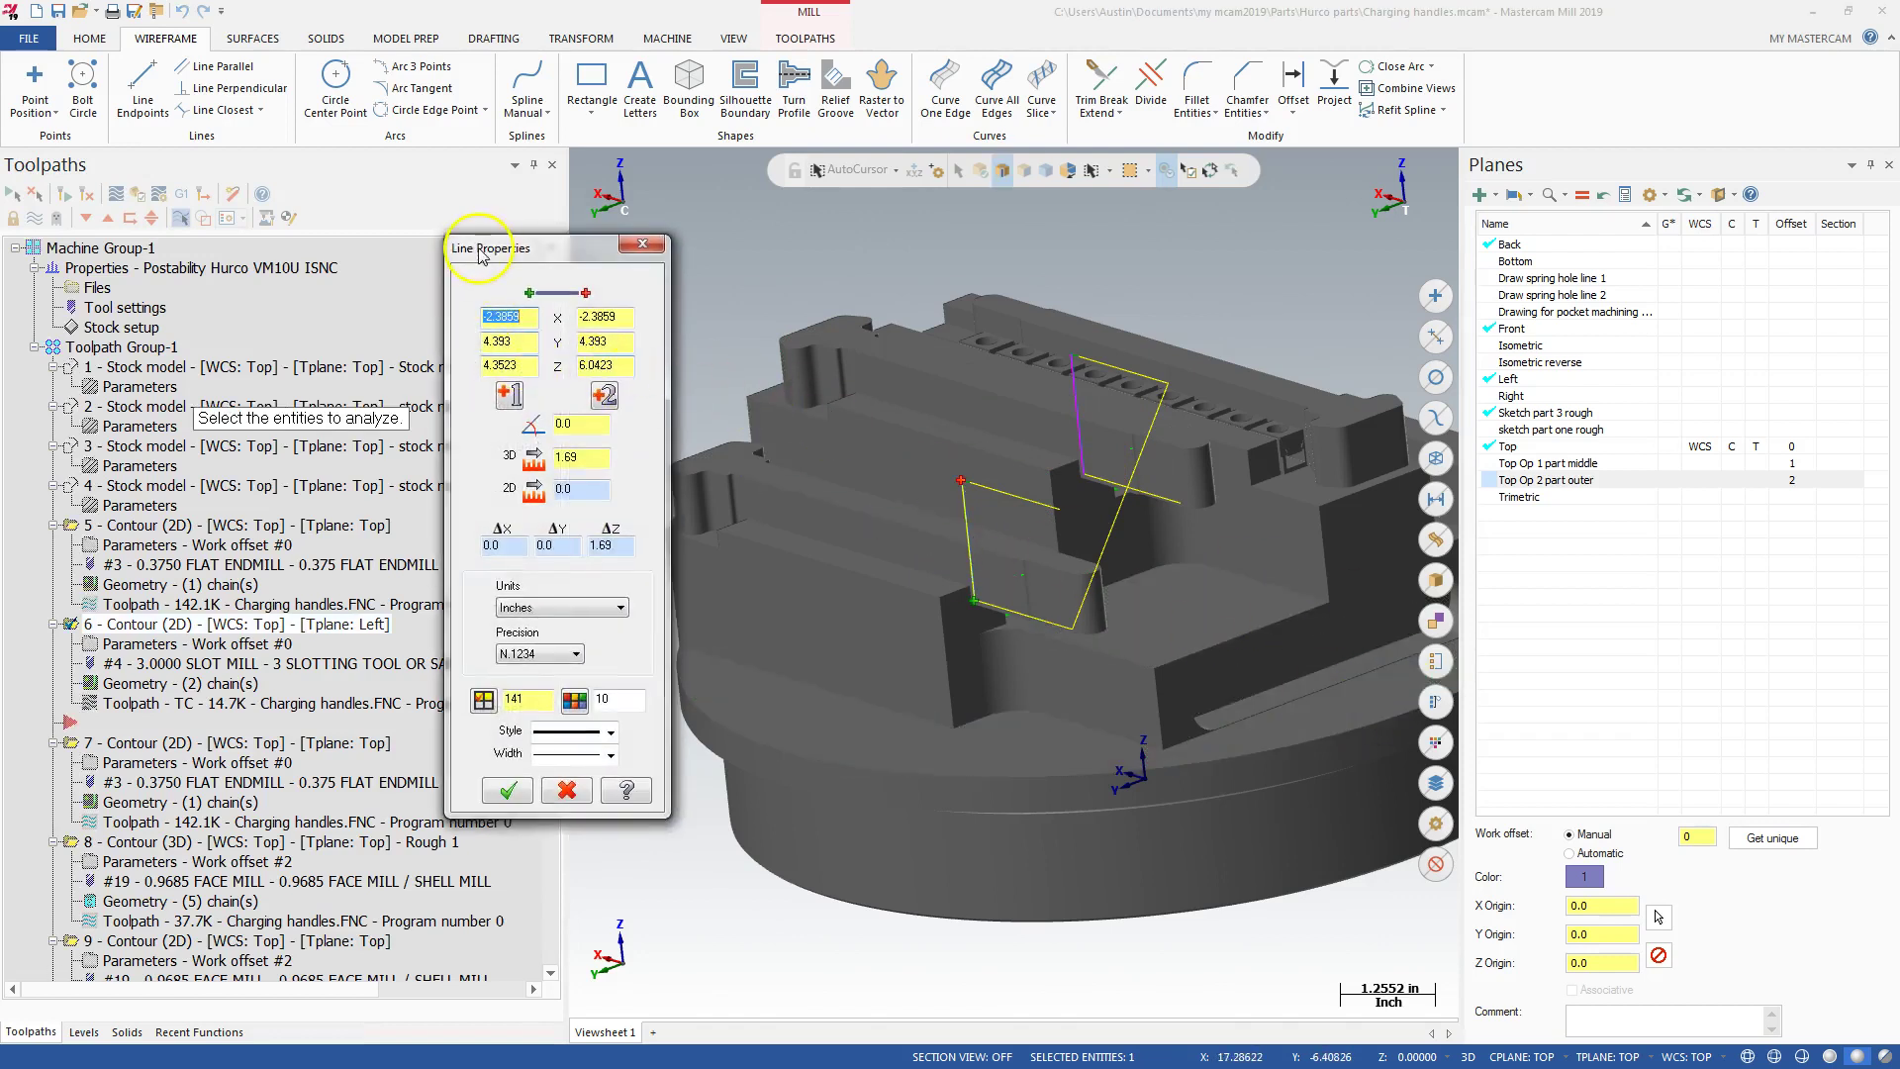
pyautogui.moveTo(1039, 644); pyautogui.dragTo(1074, 717, button='middle')
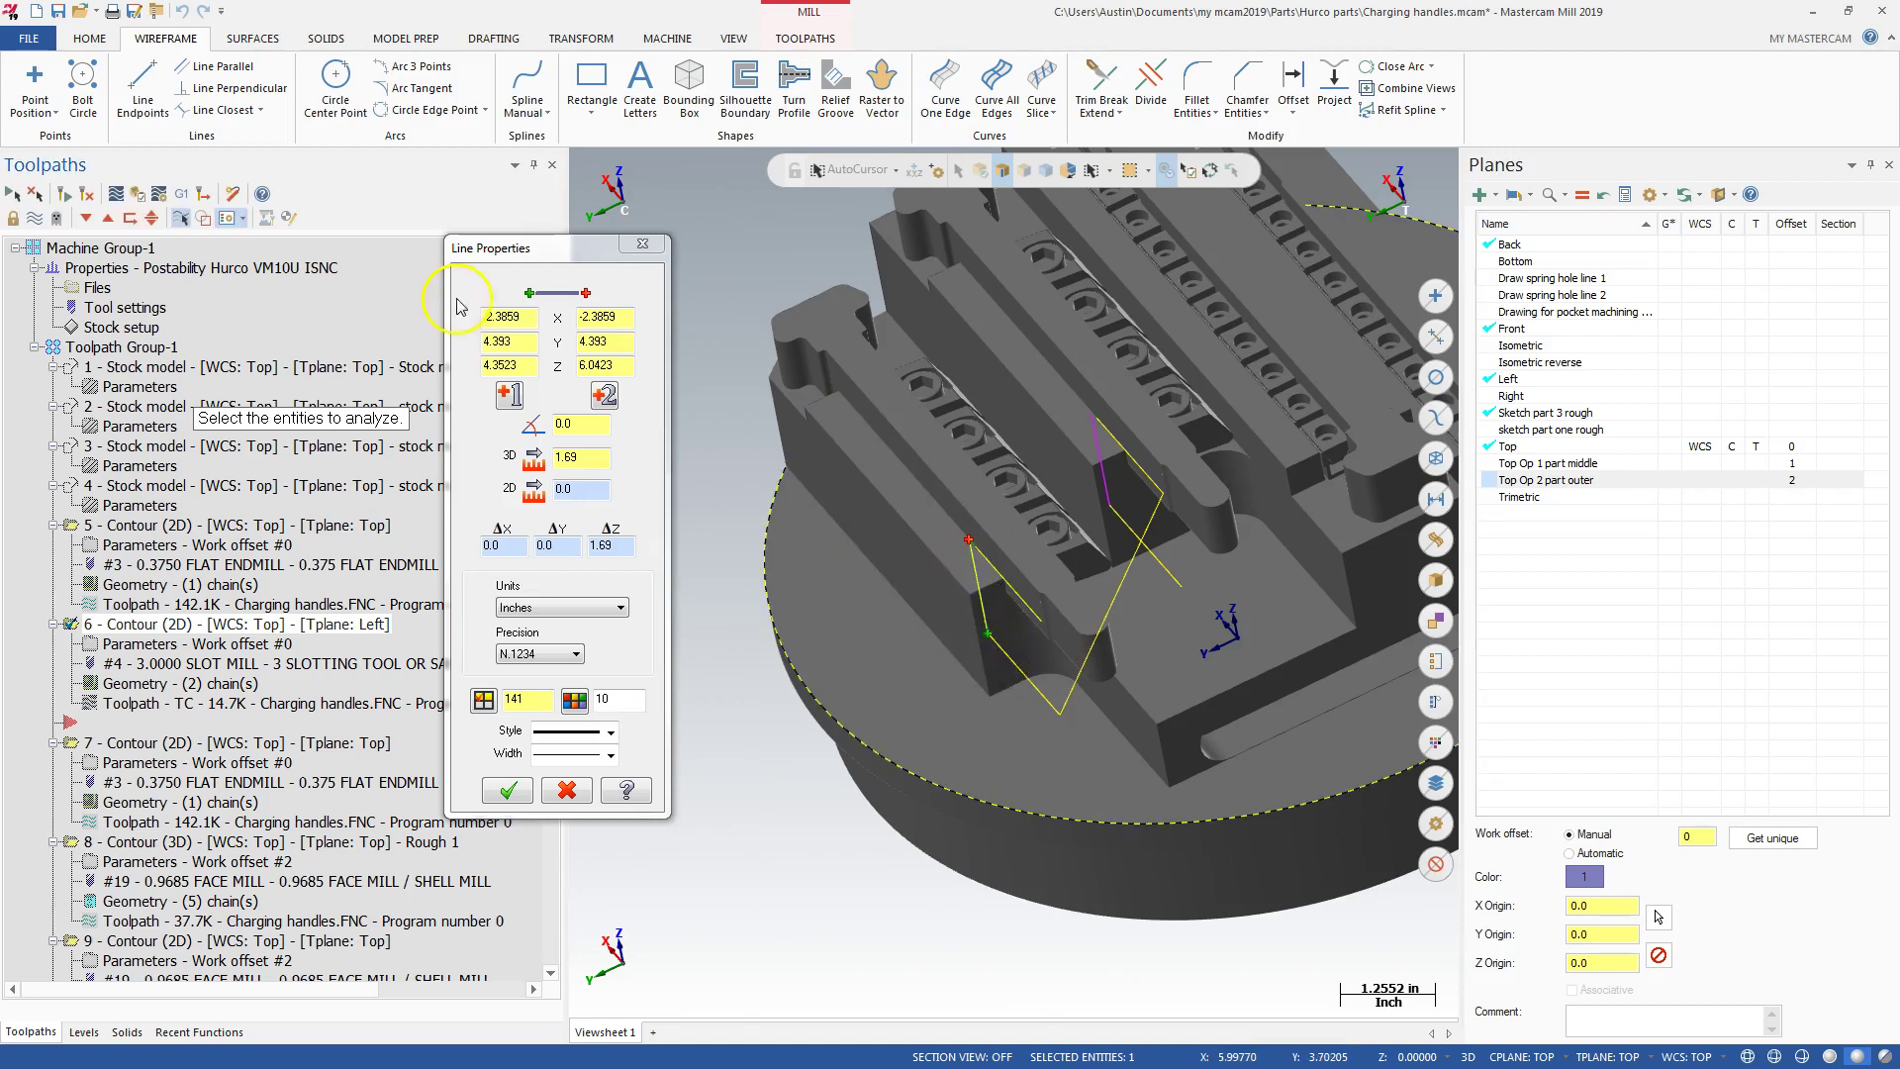
# - Check the solid's slot edge properties, confirming the same 1.69 length, then close the analysis
pyautogui.click(642, 242)
pyautogui.click(974, 579)
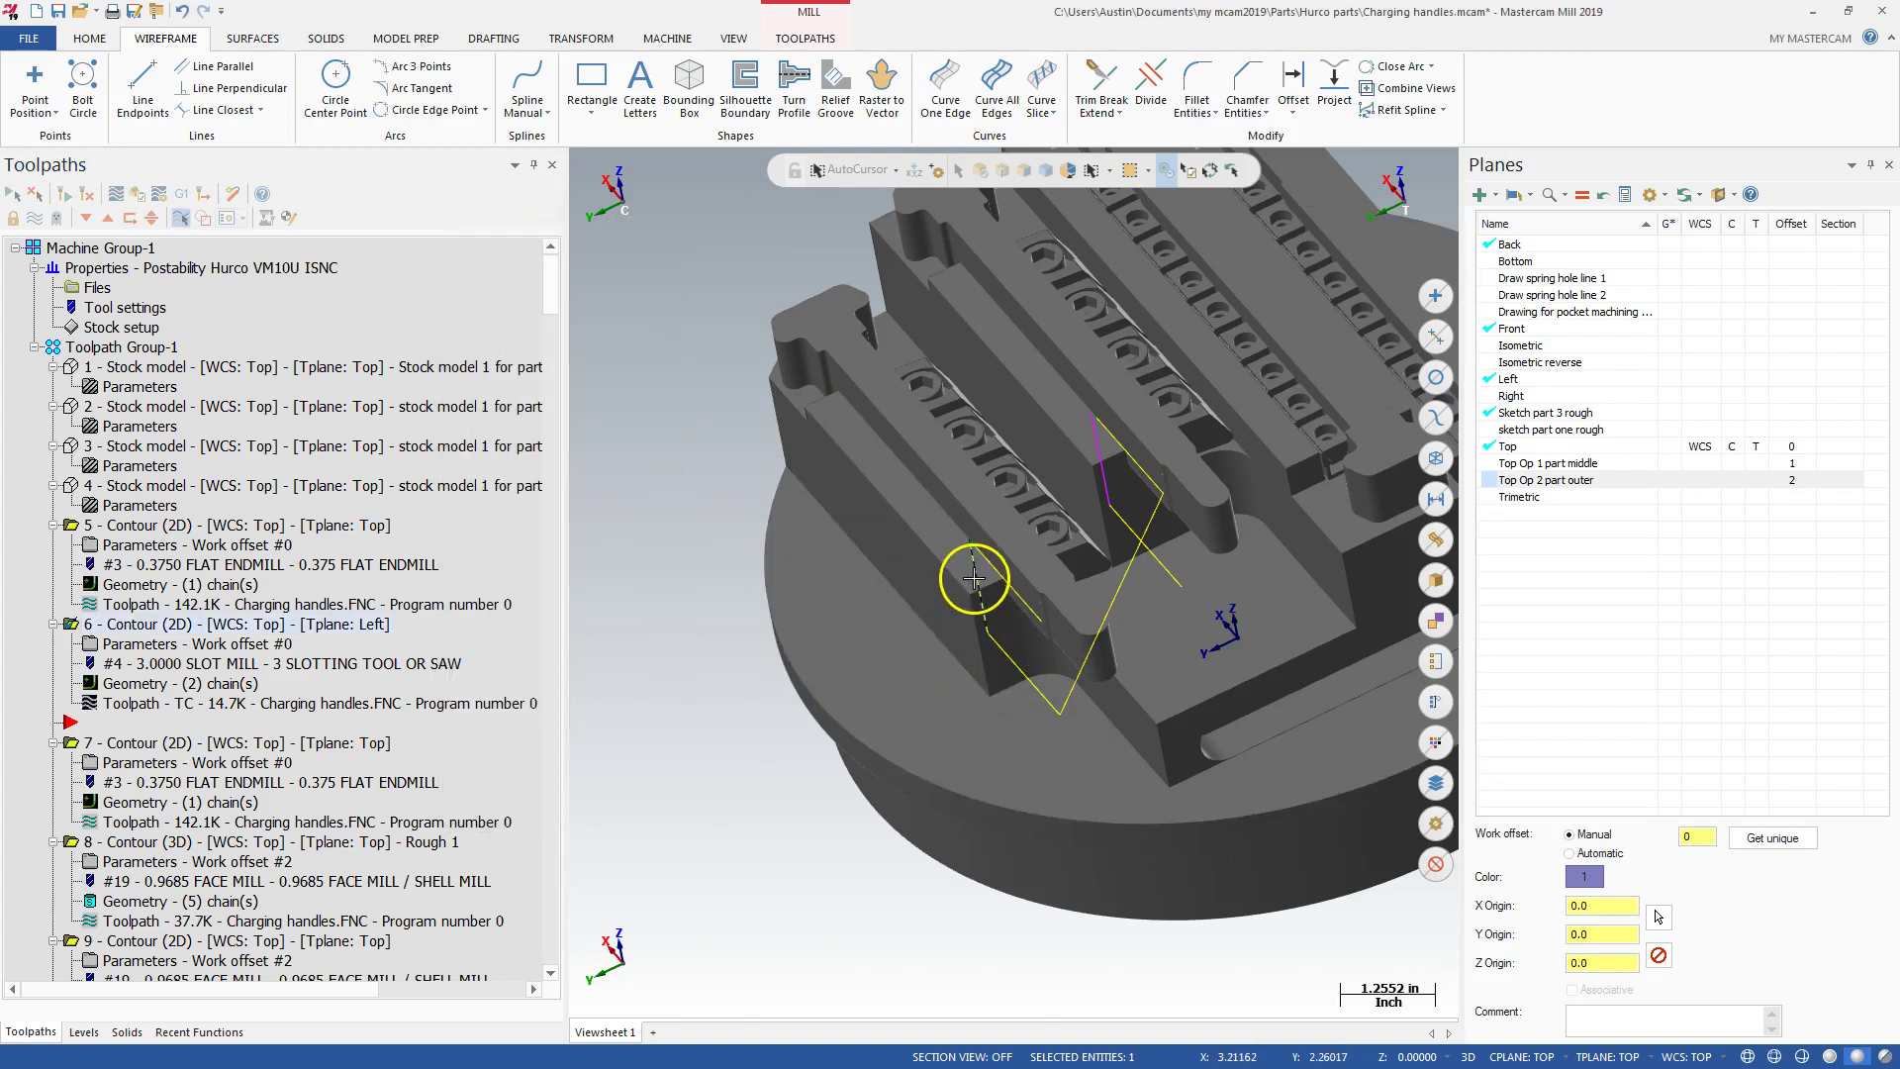
pyautogui.press('Return')
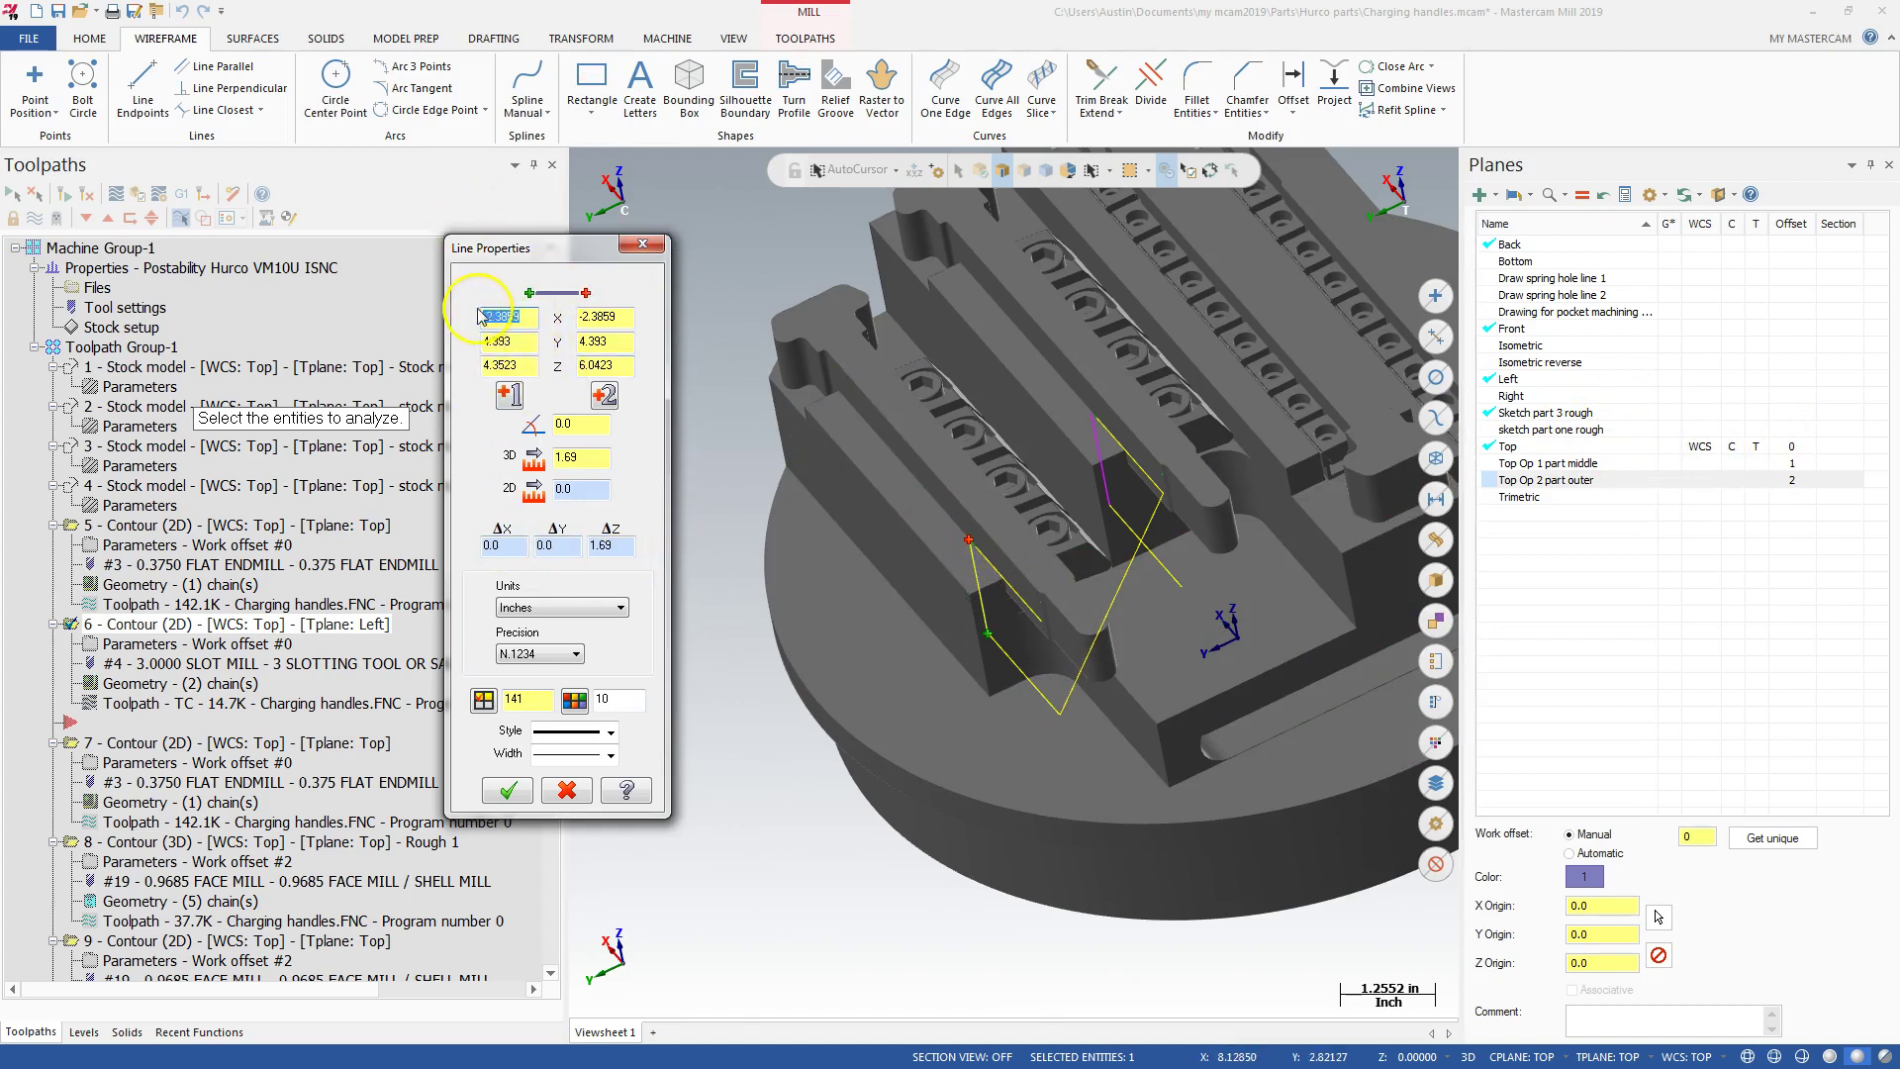
pyautogui.click(514, 788)
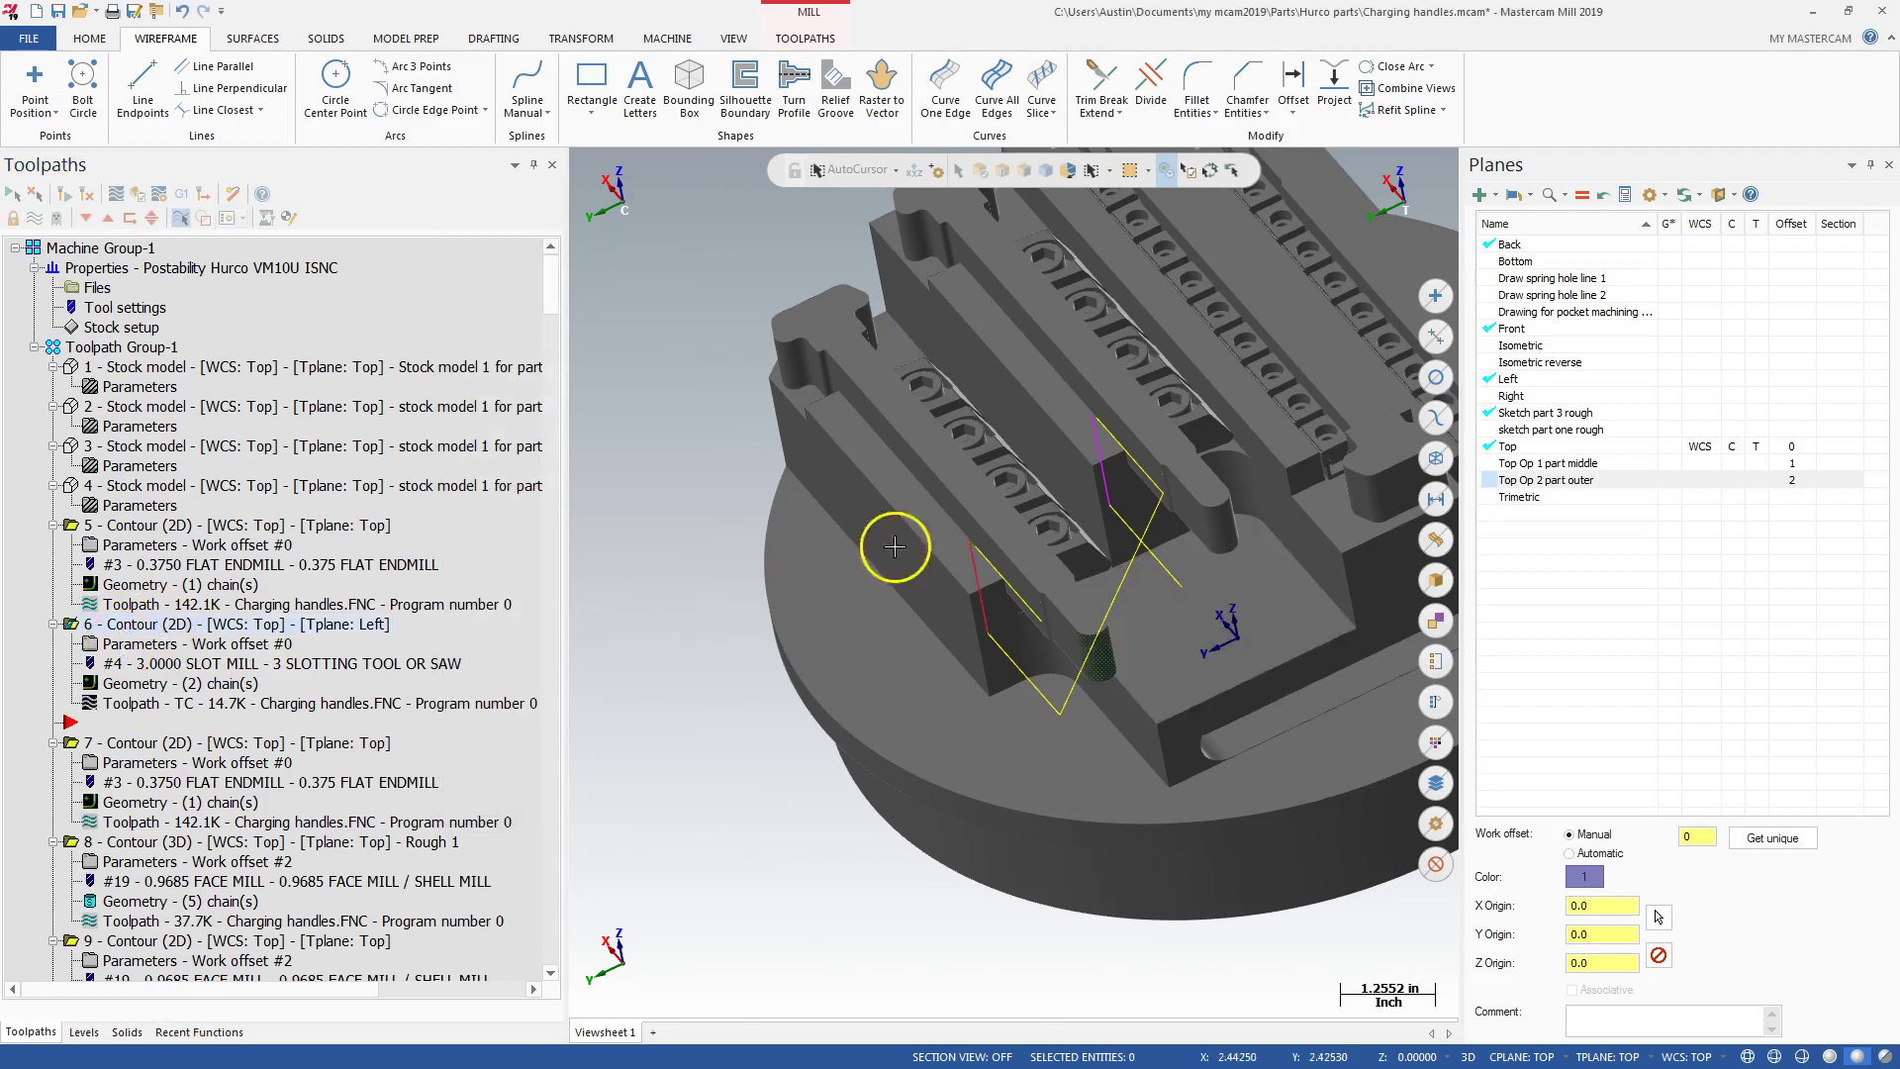
# - Rechain all of operation 6's contour chains onto the extended lines in Chain Manager
pyautogui.click(173, 693)
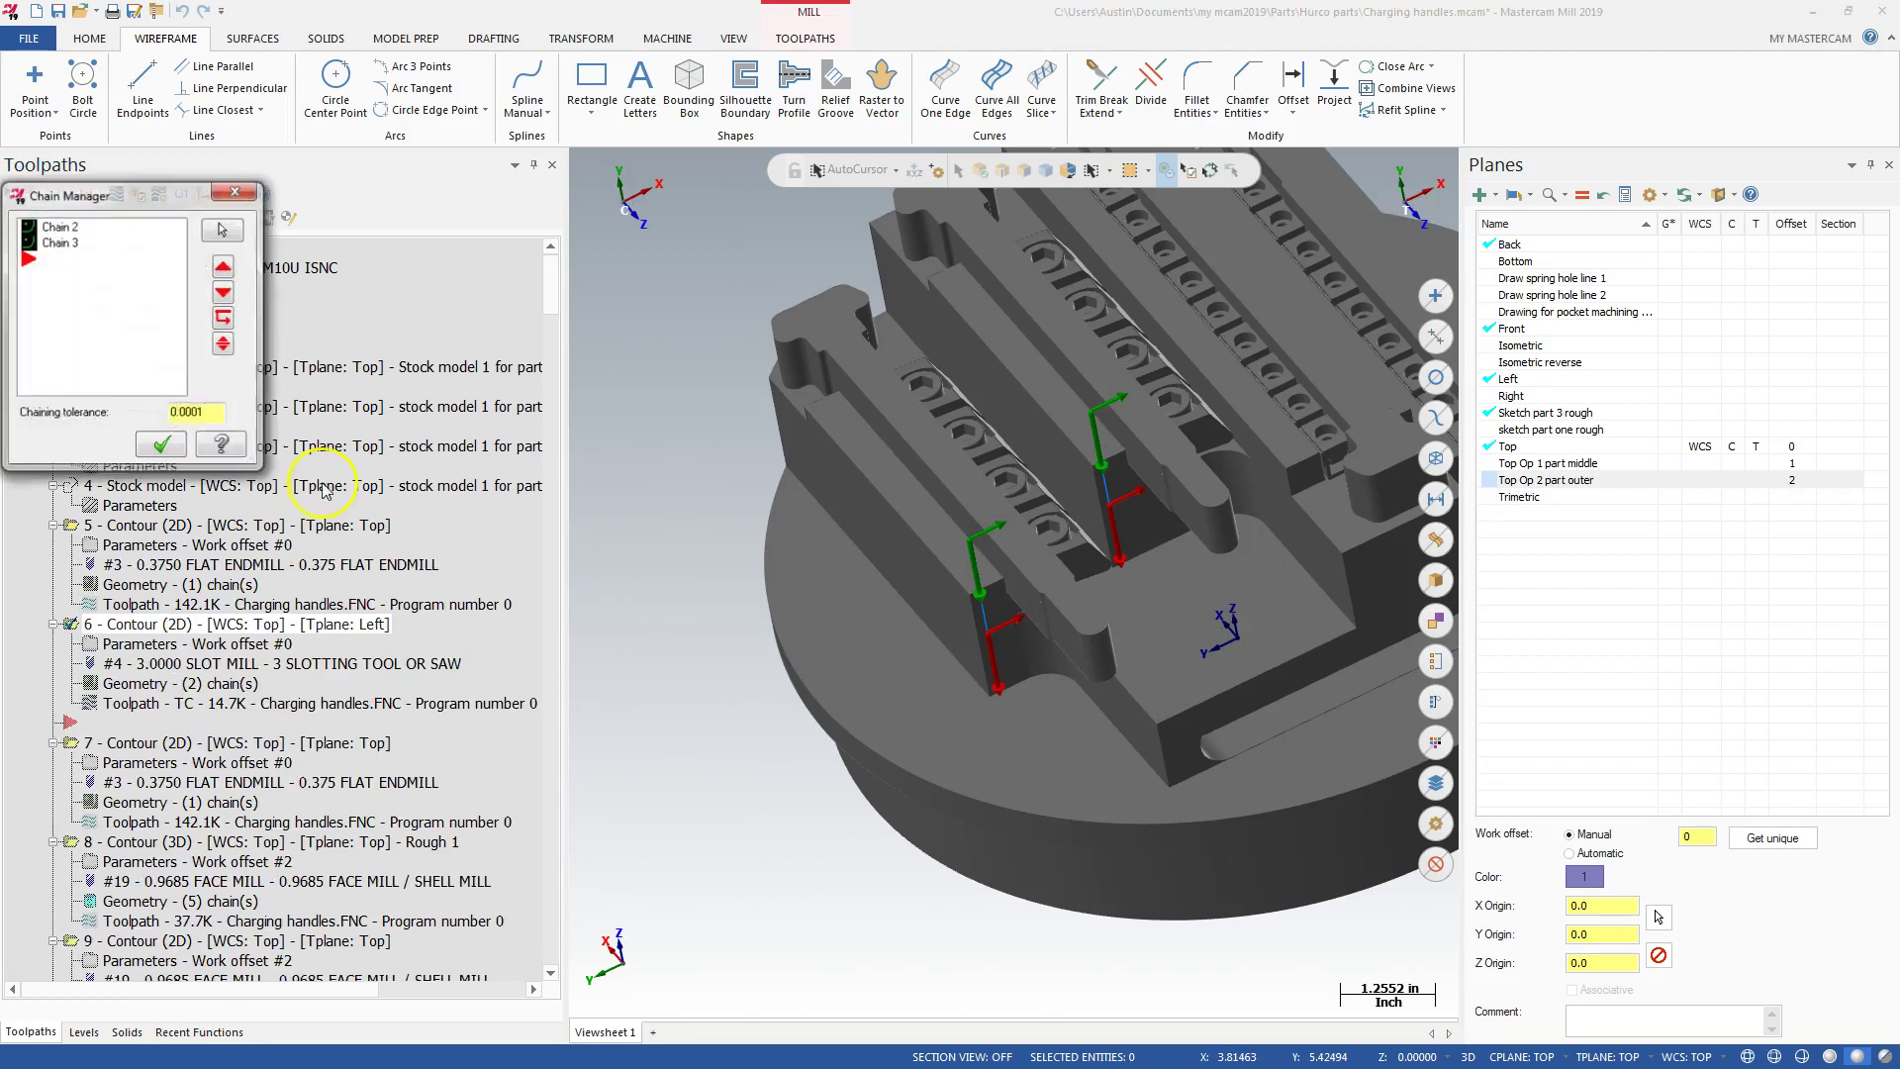
pyautogui.rightClick(132, 341)
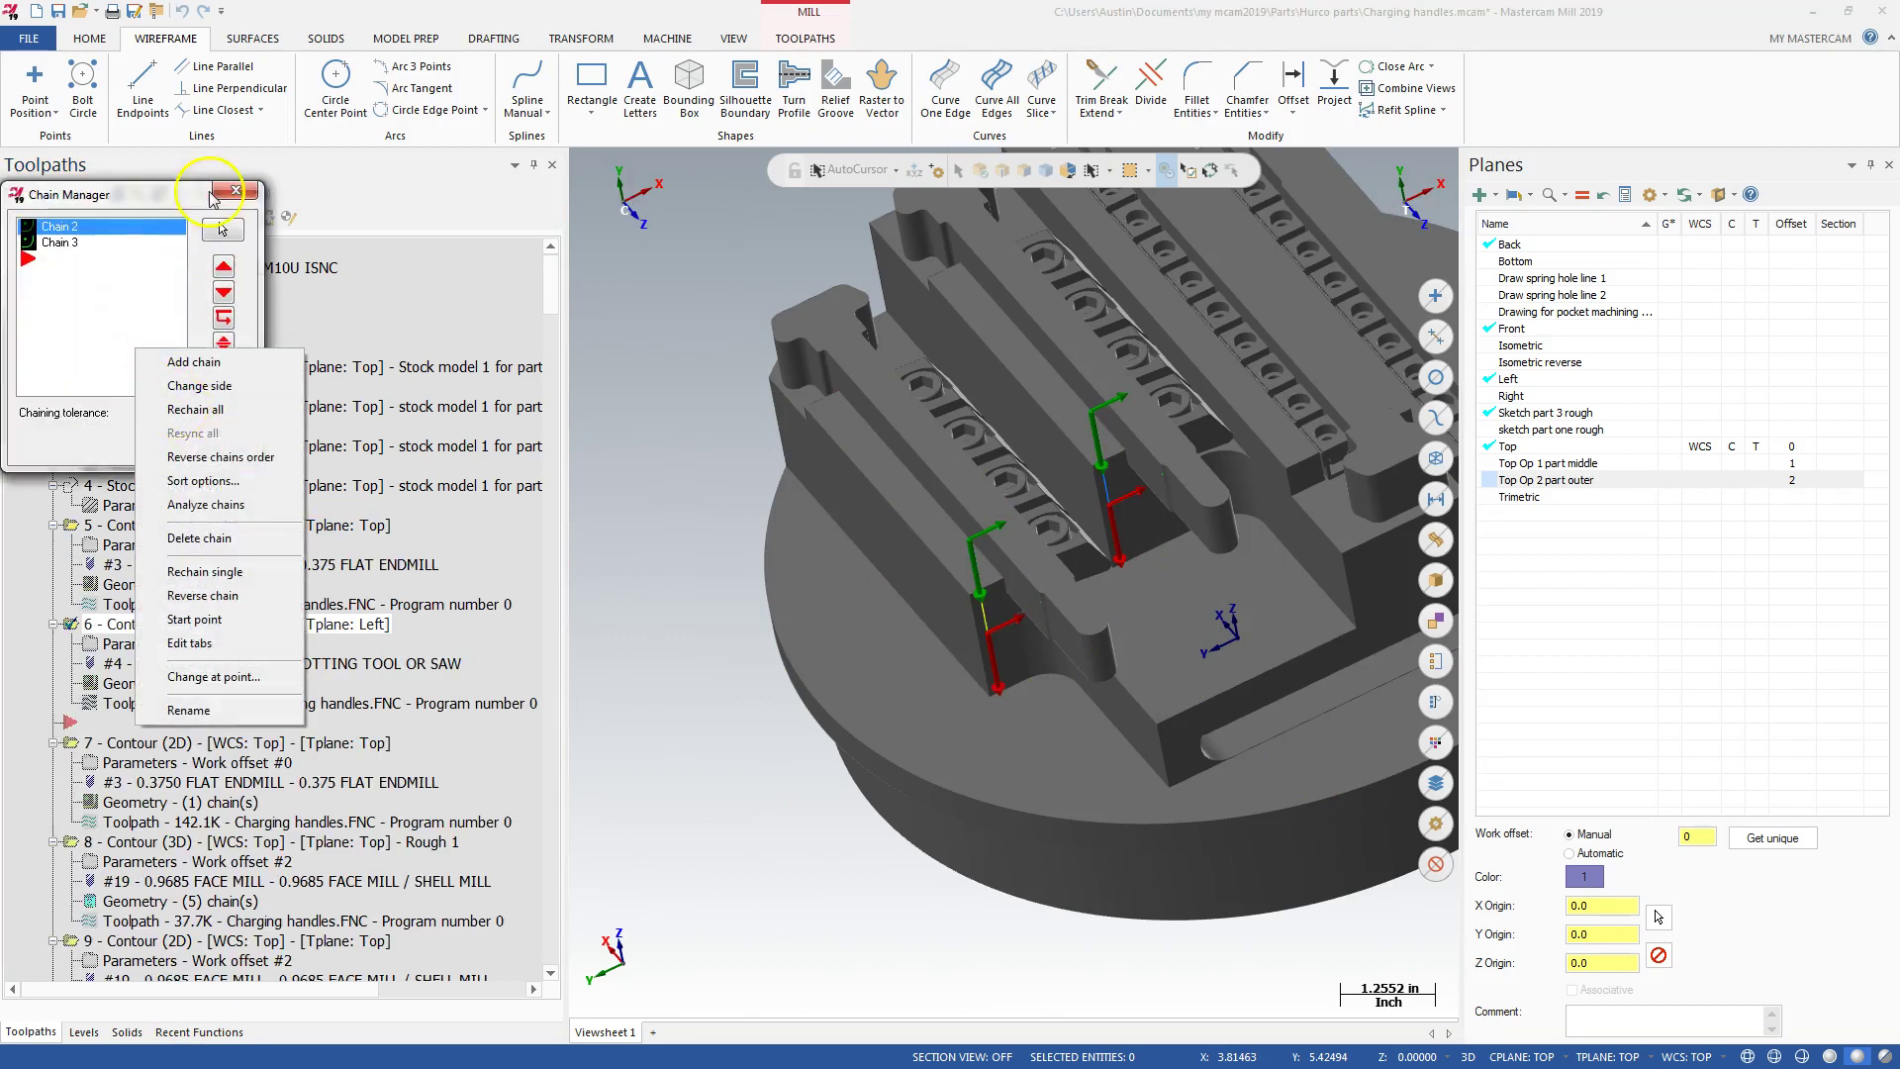
pyautogui.click(180, 412)
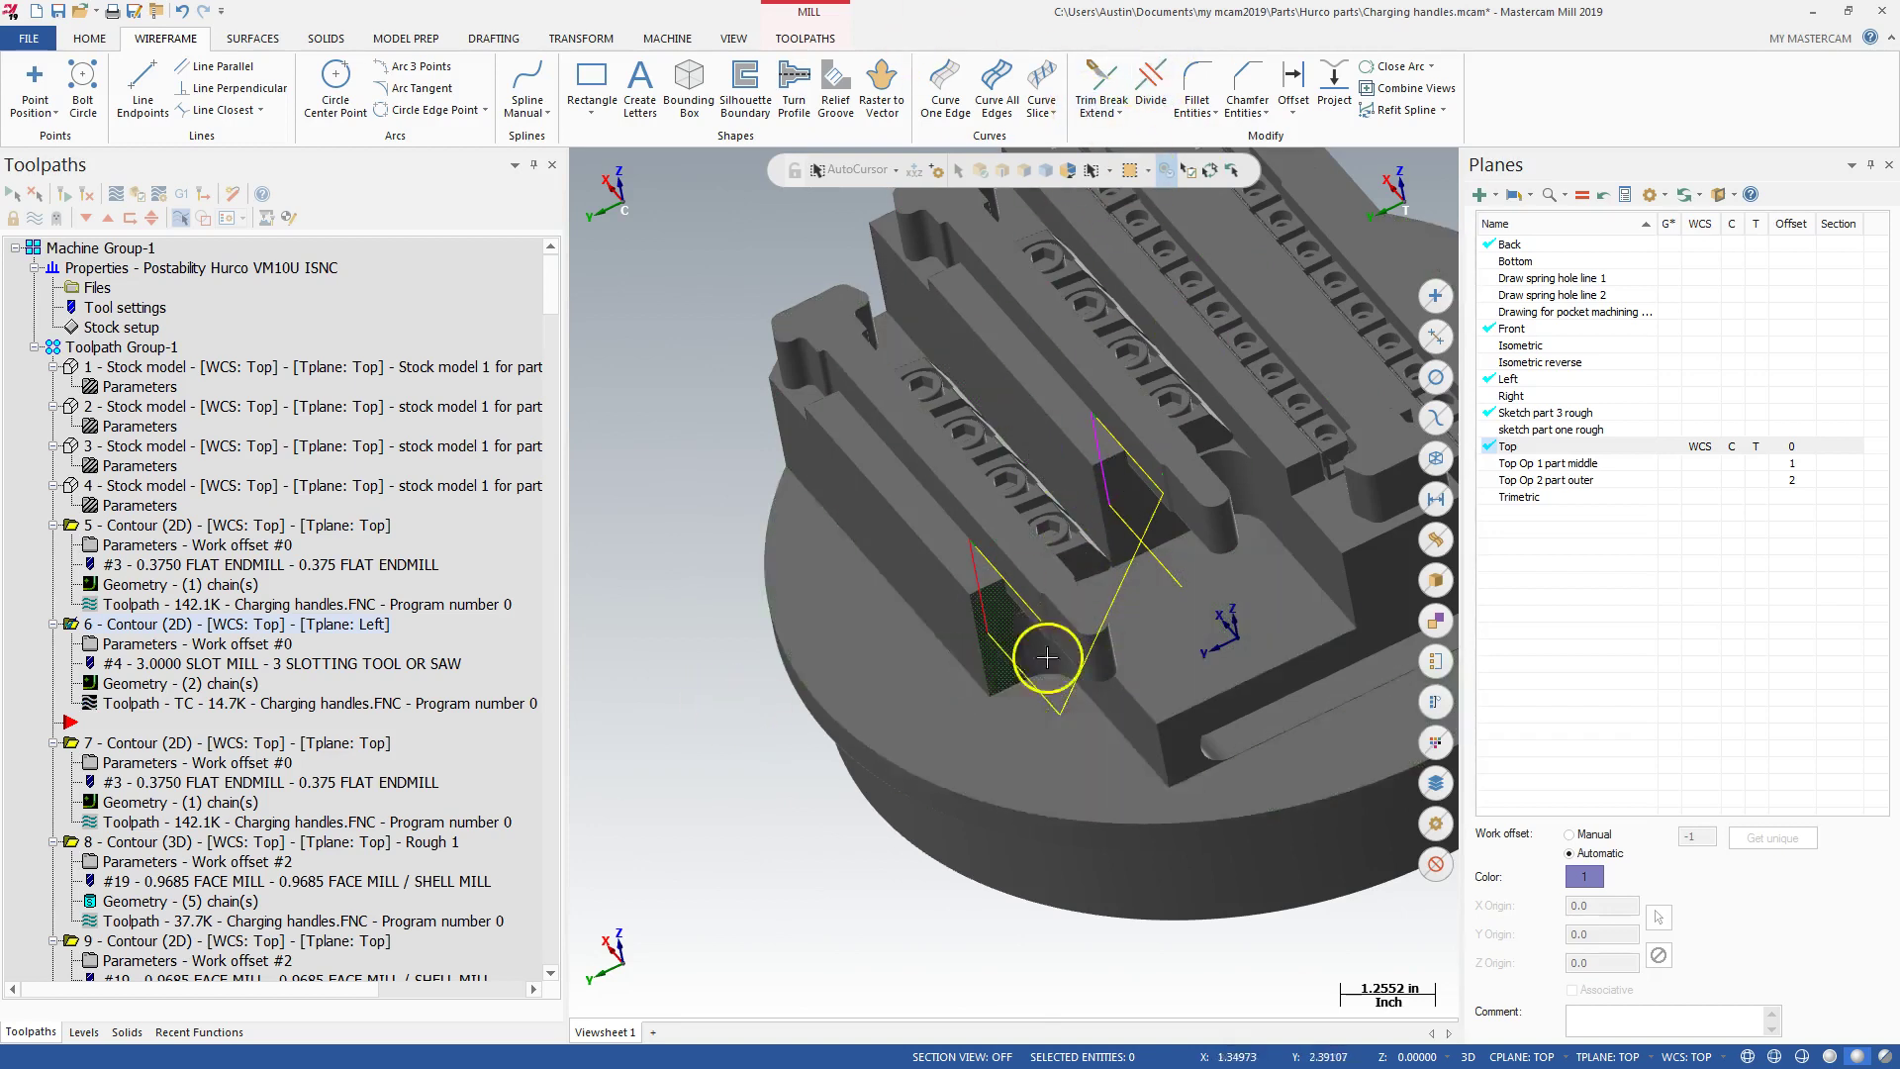
# - Confirm operation 6 uses Top work system, Left tool plane and manual work offset 0
pyautogui.click(126, 651)
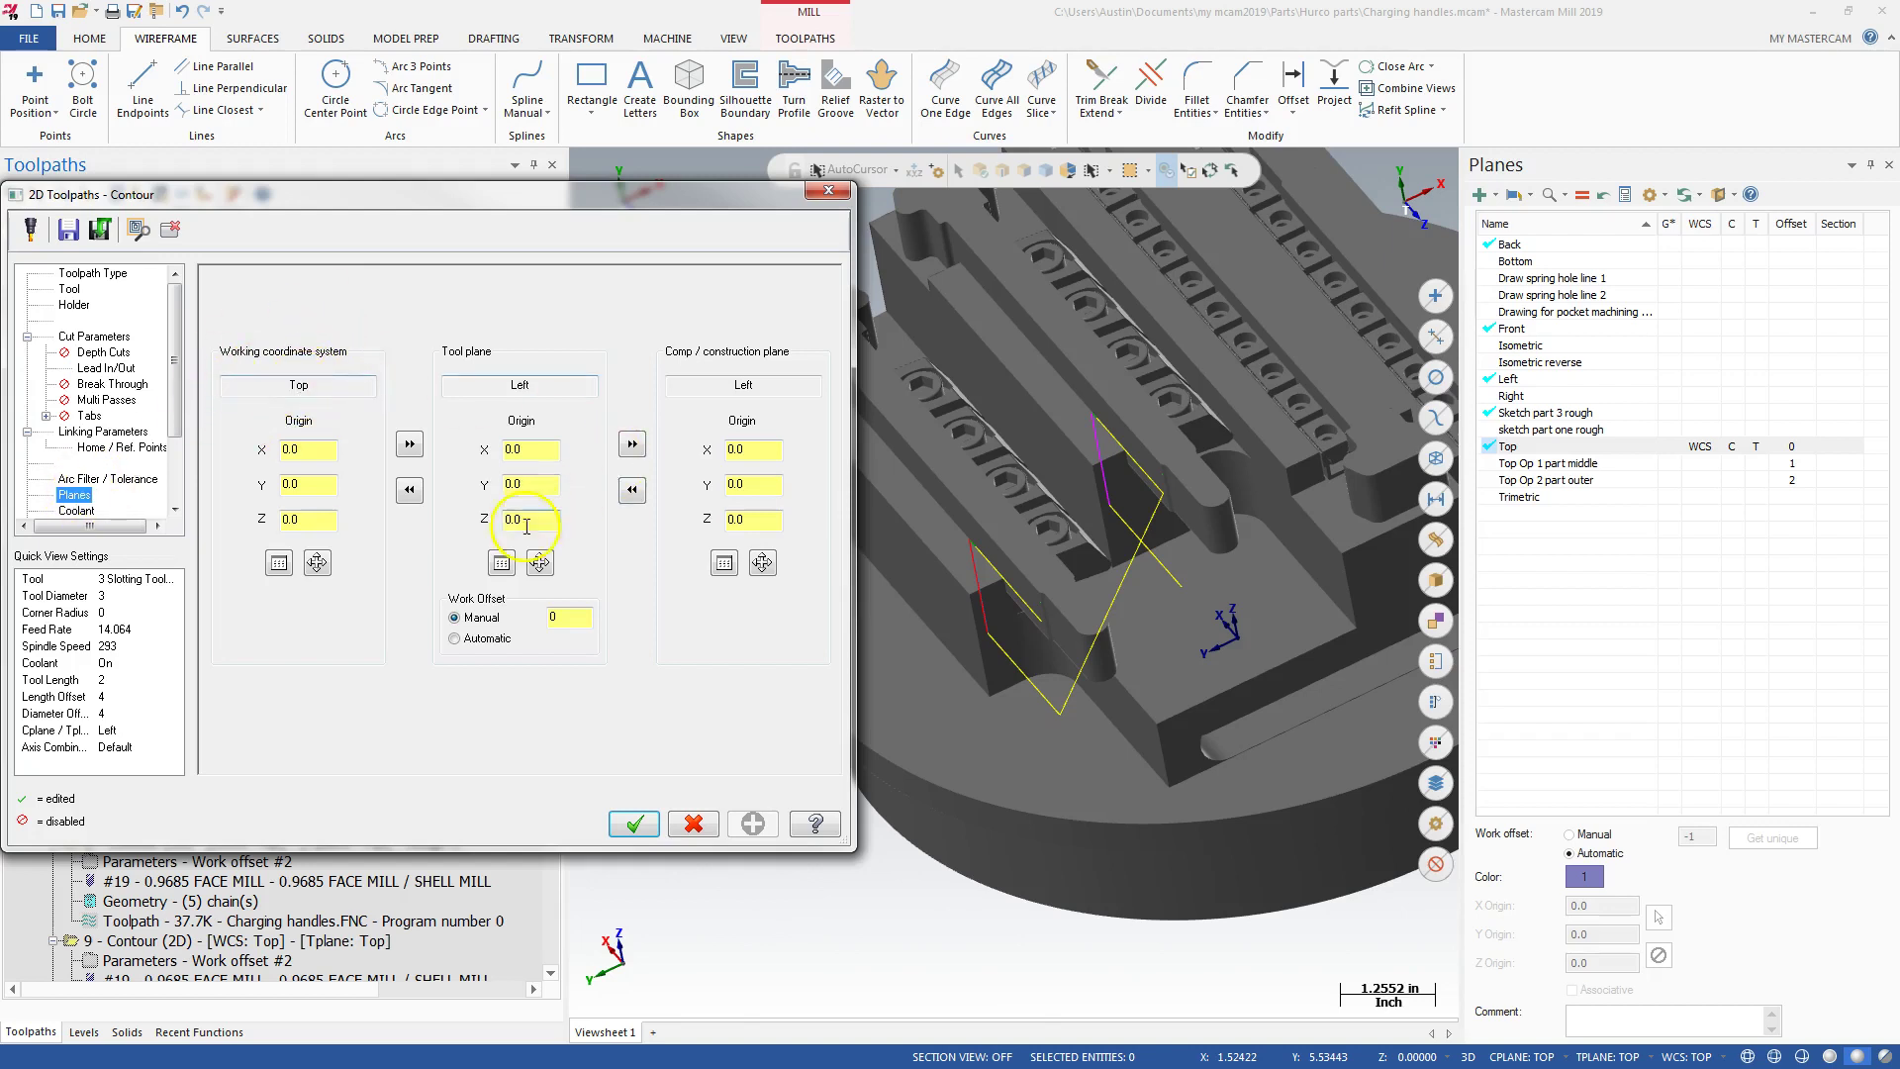
pyautogui.click(696, 824)
pyautogui.rightClick(782, 503)
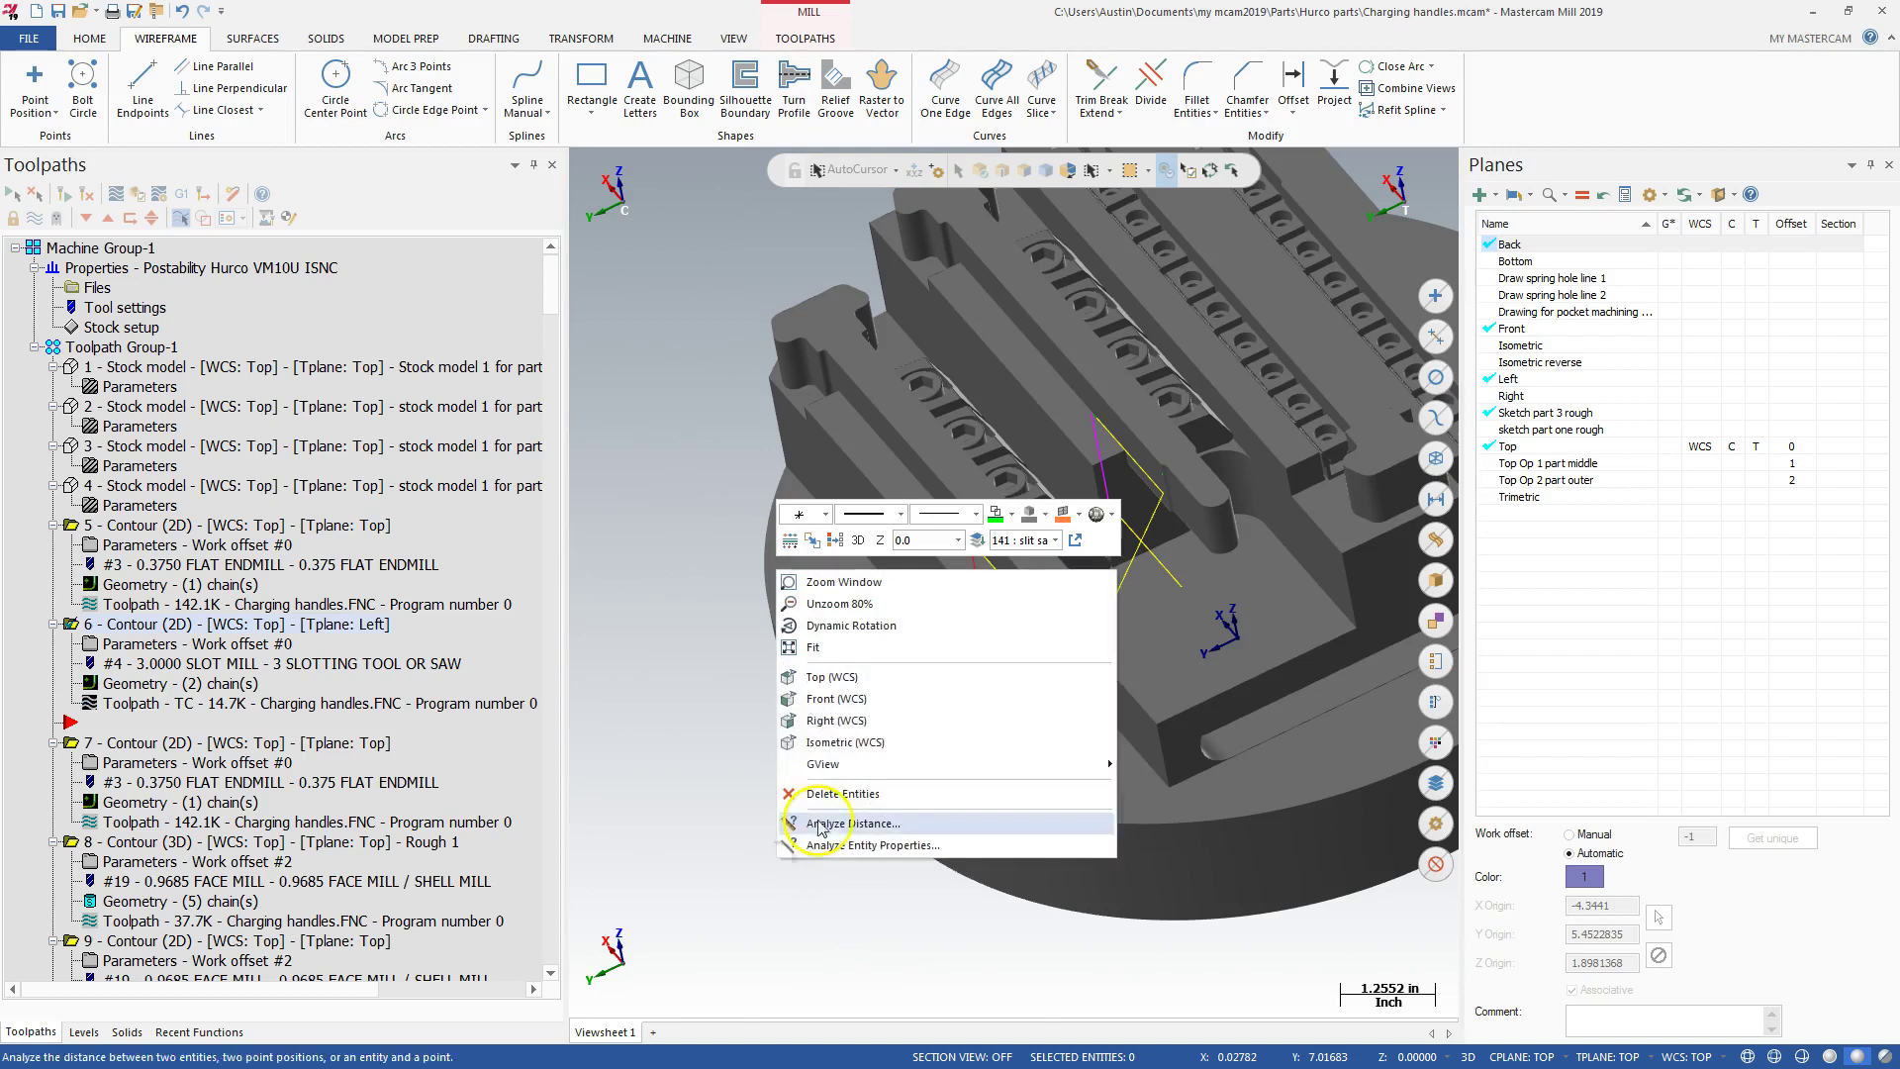
pyautogui.click(852, 678)
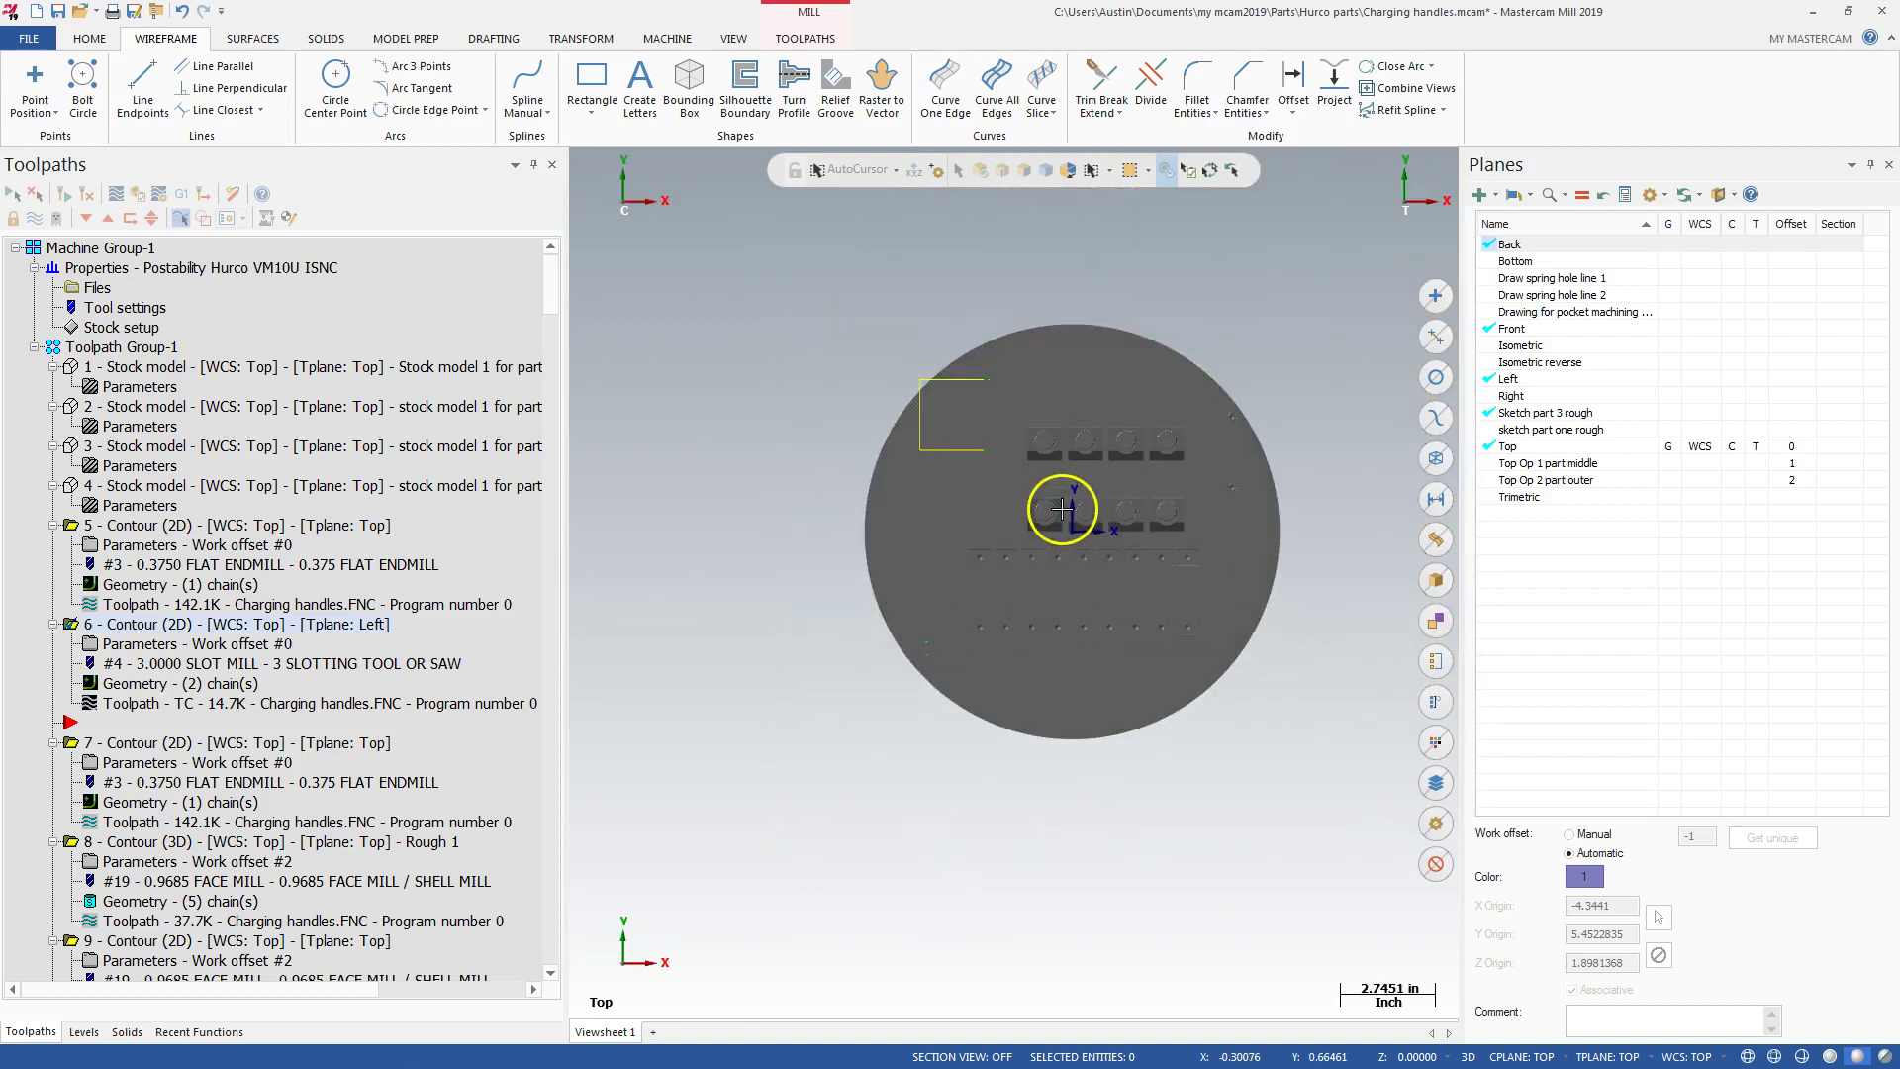
pyautogui.moveTo(805, 664); pyautogui.dragTo(920, 517, button='middle')
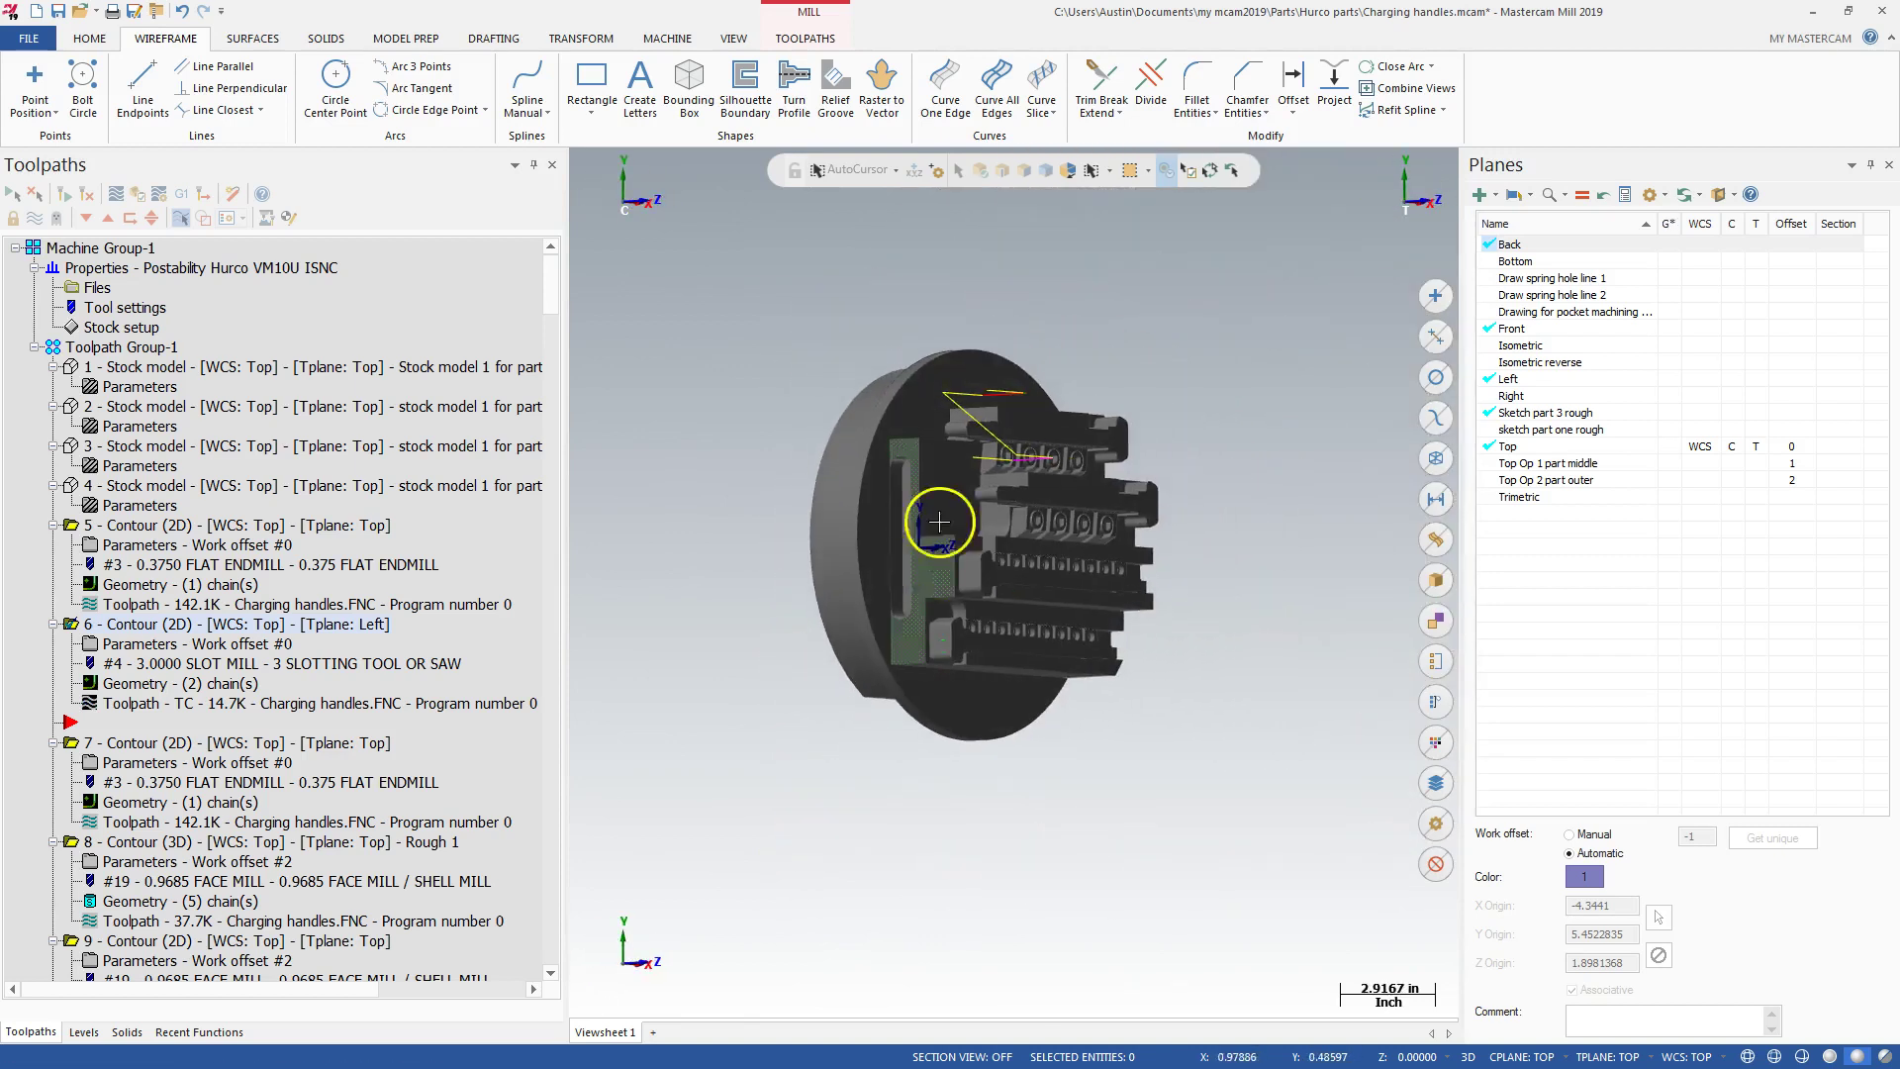
pyautogui.click(110, 642)
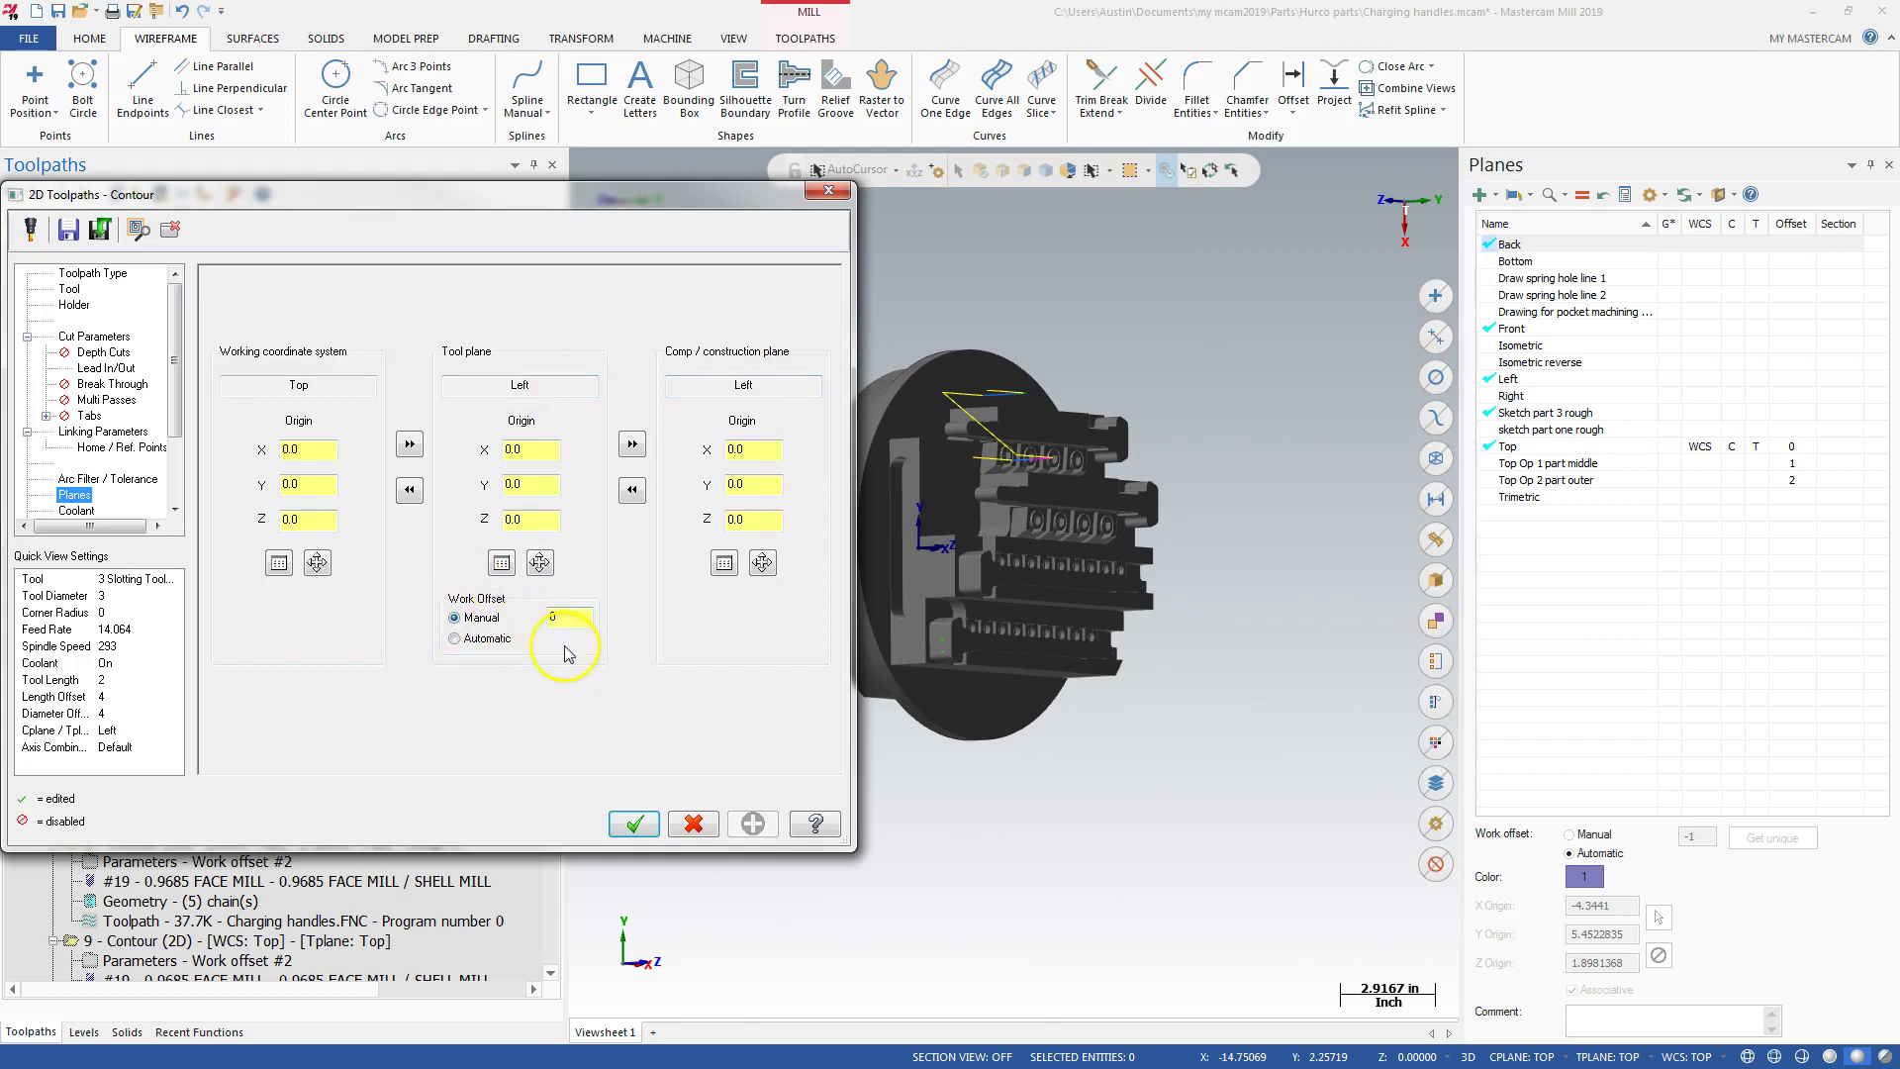
pyautogui.click(634, 825)
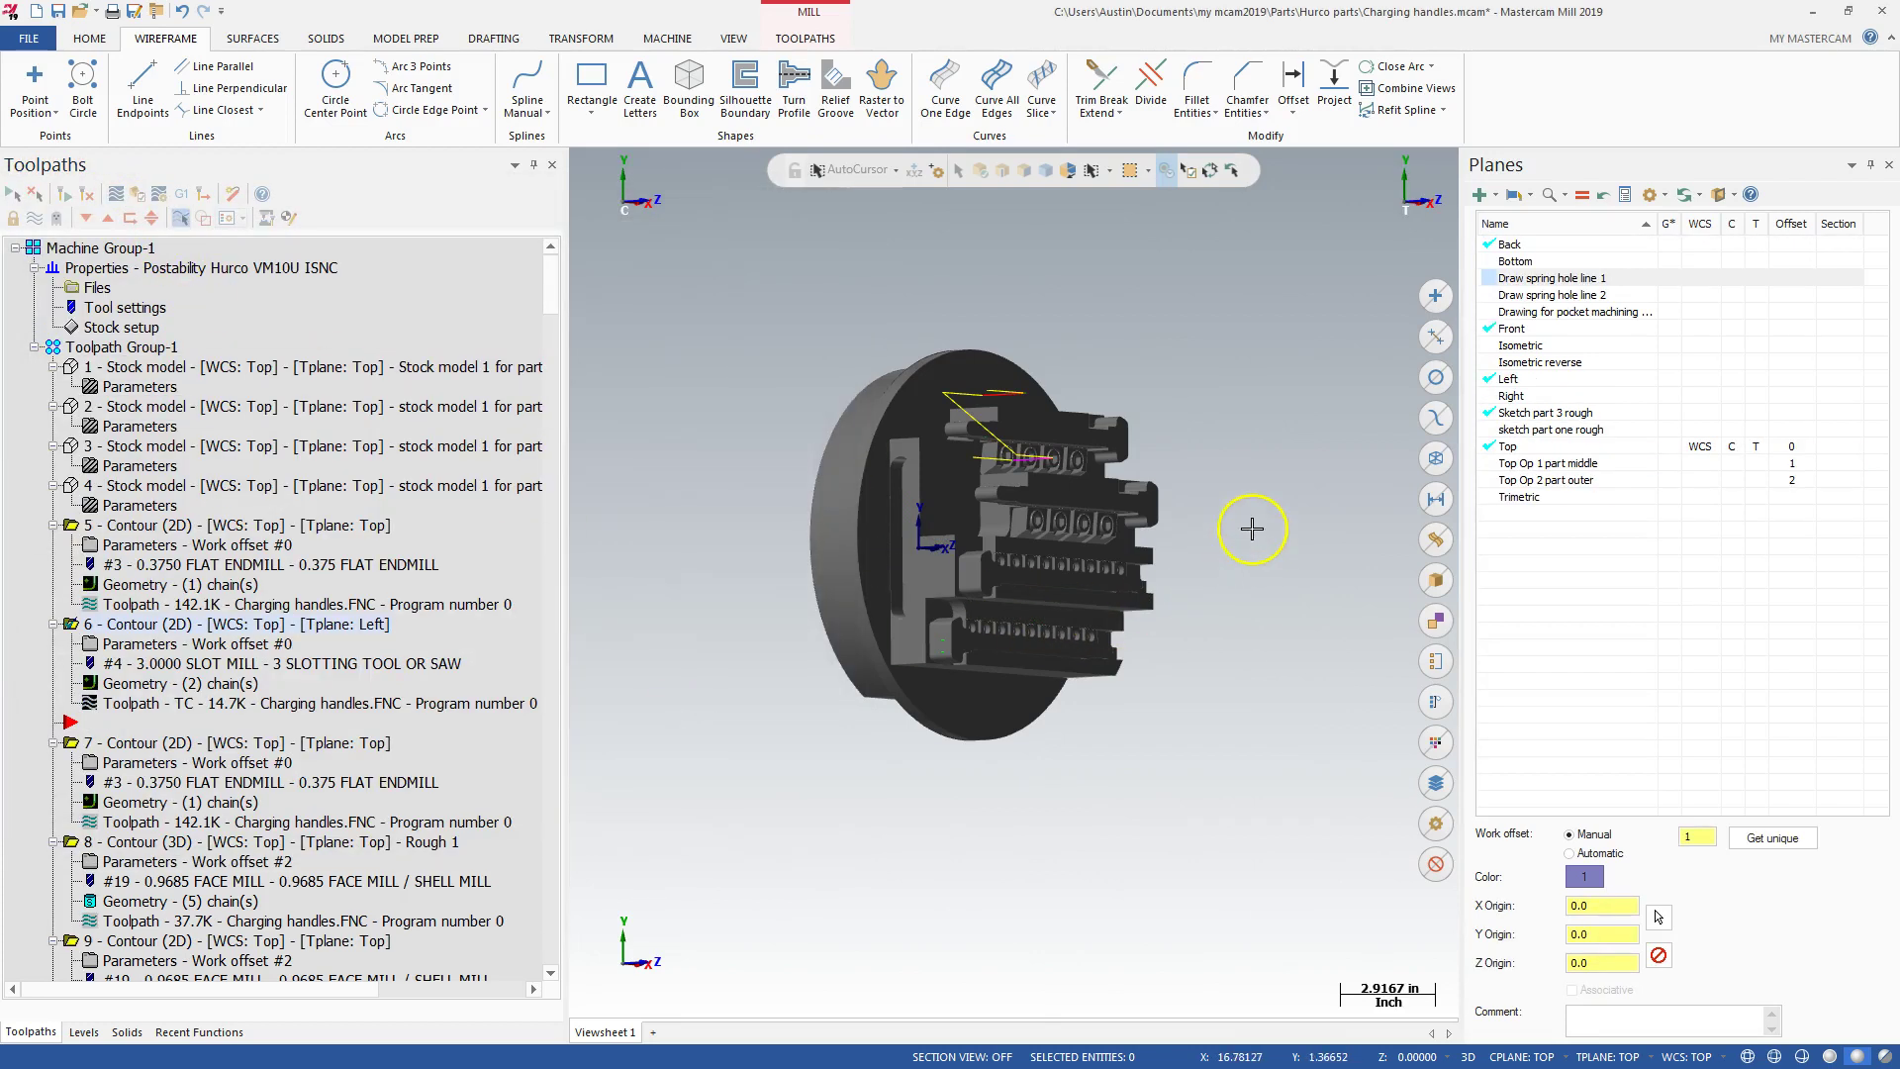
pyautogui.moveTo(1247, 644); pyautogui.dragTo(867, 578, button='middle')
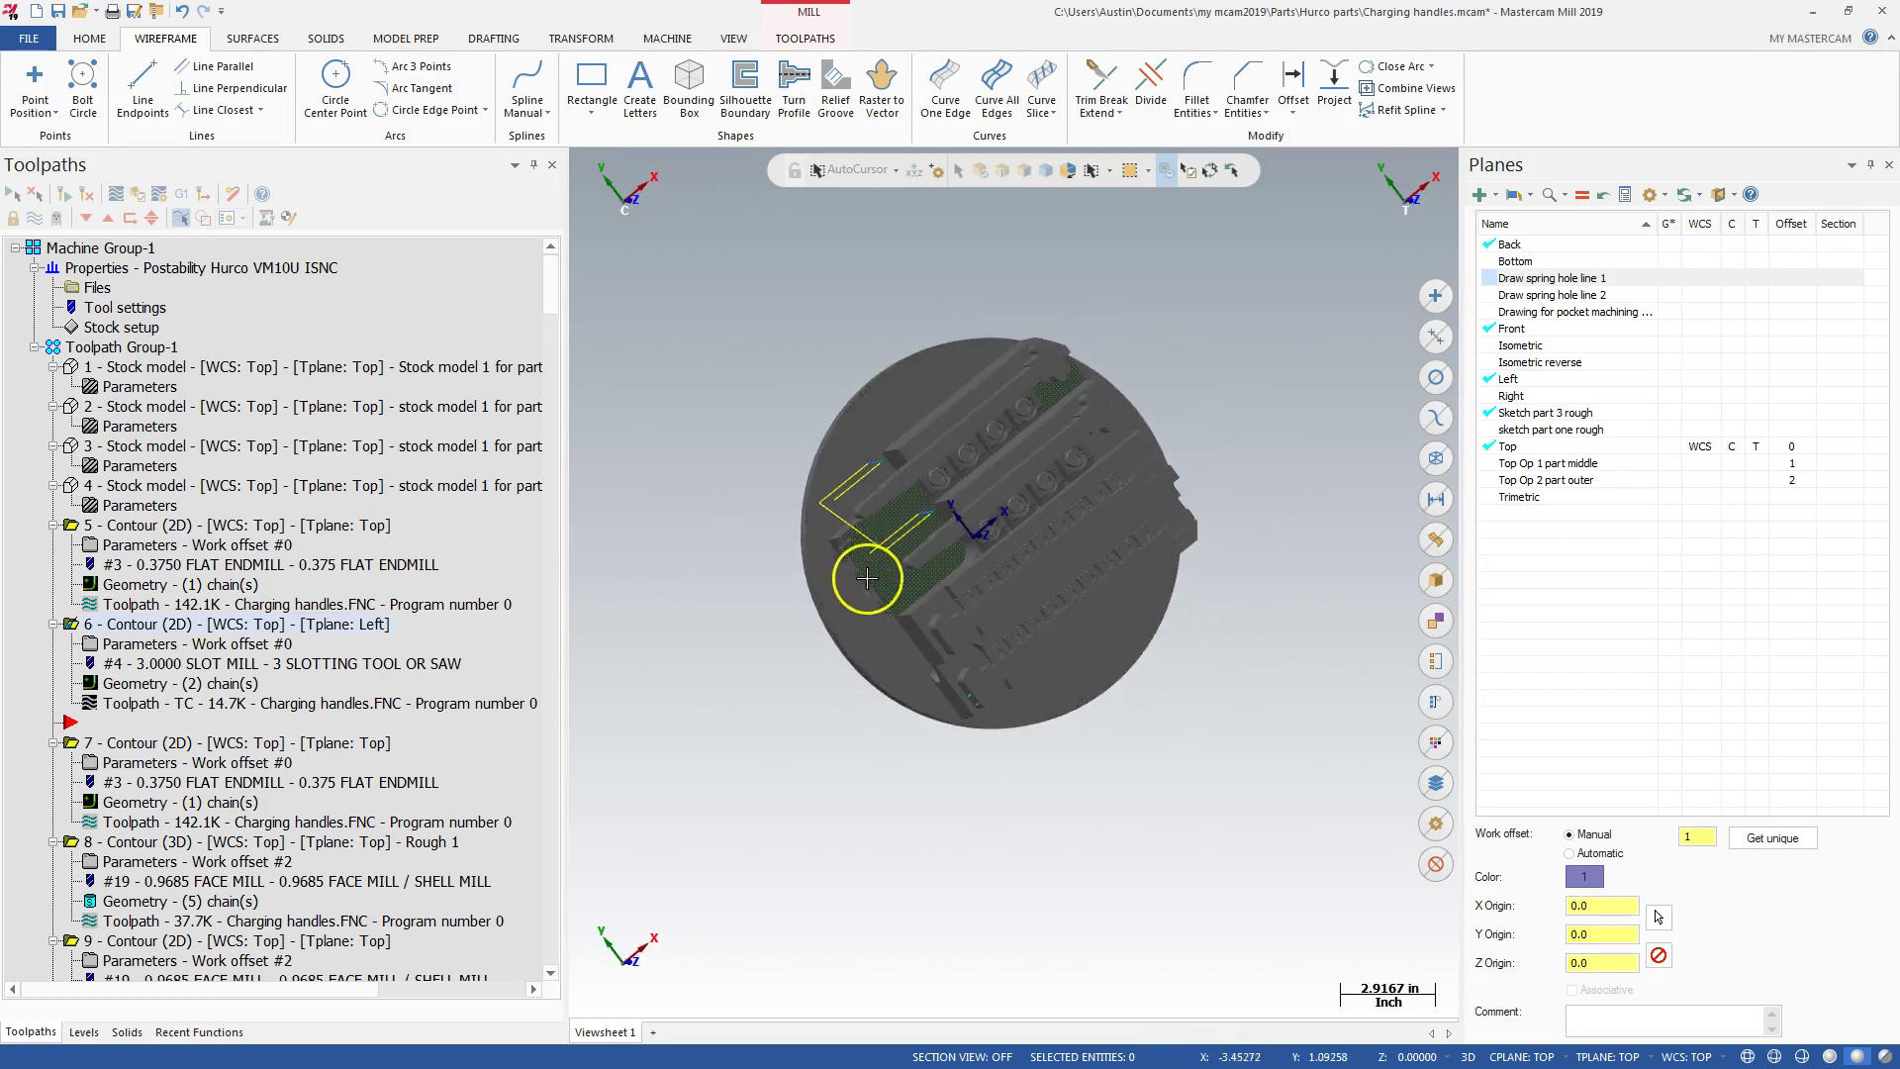
pyautogui.moveTo(789, 655); pyautogui.dragTo(1170, 351, button='middle')
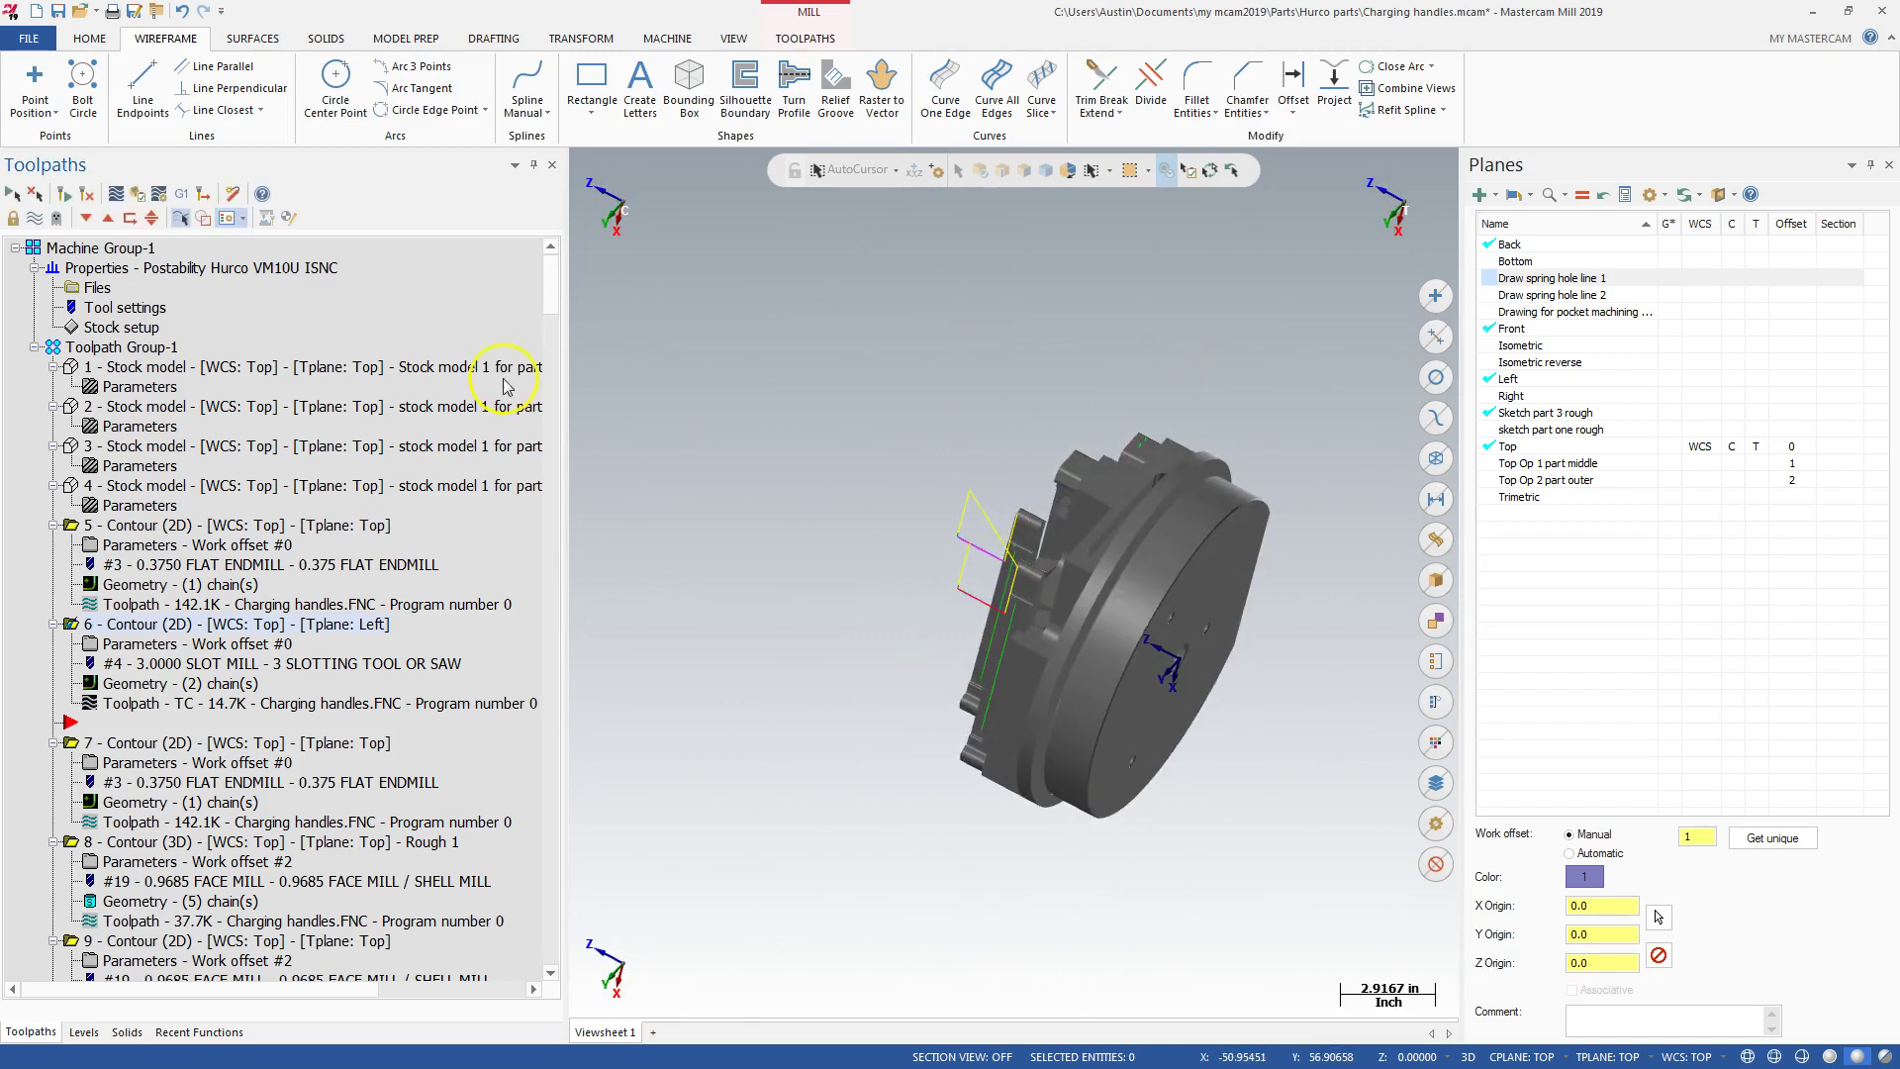
pyautogui.click(136, 195)
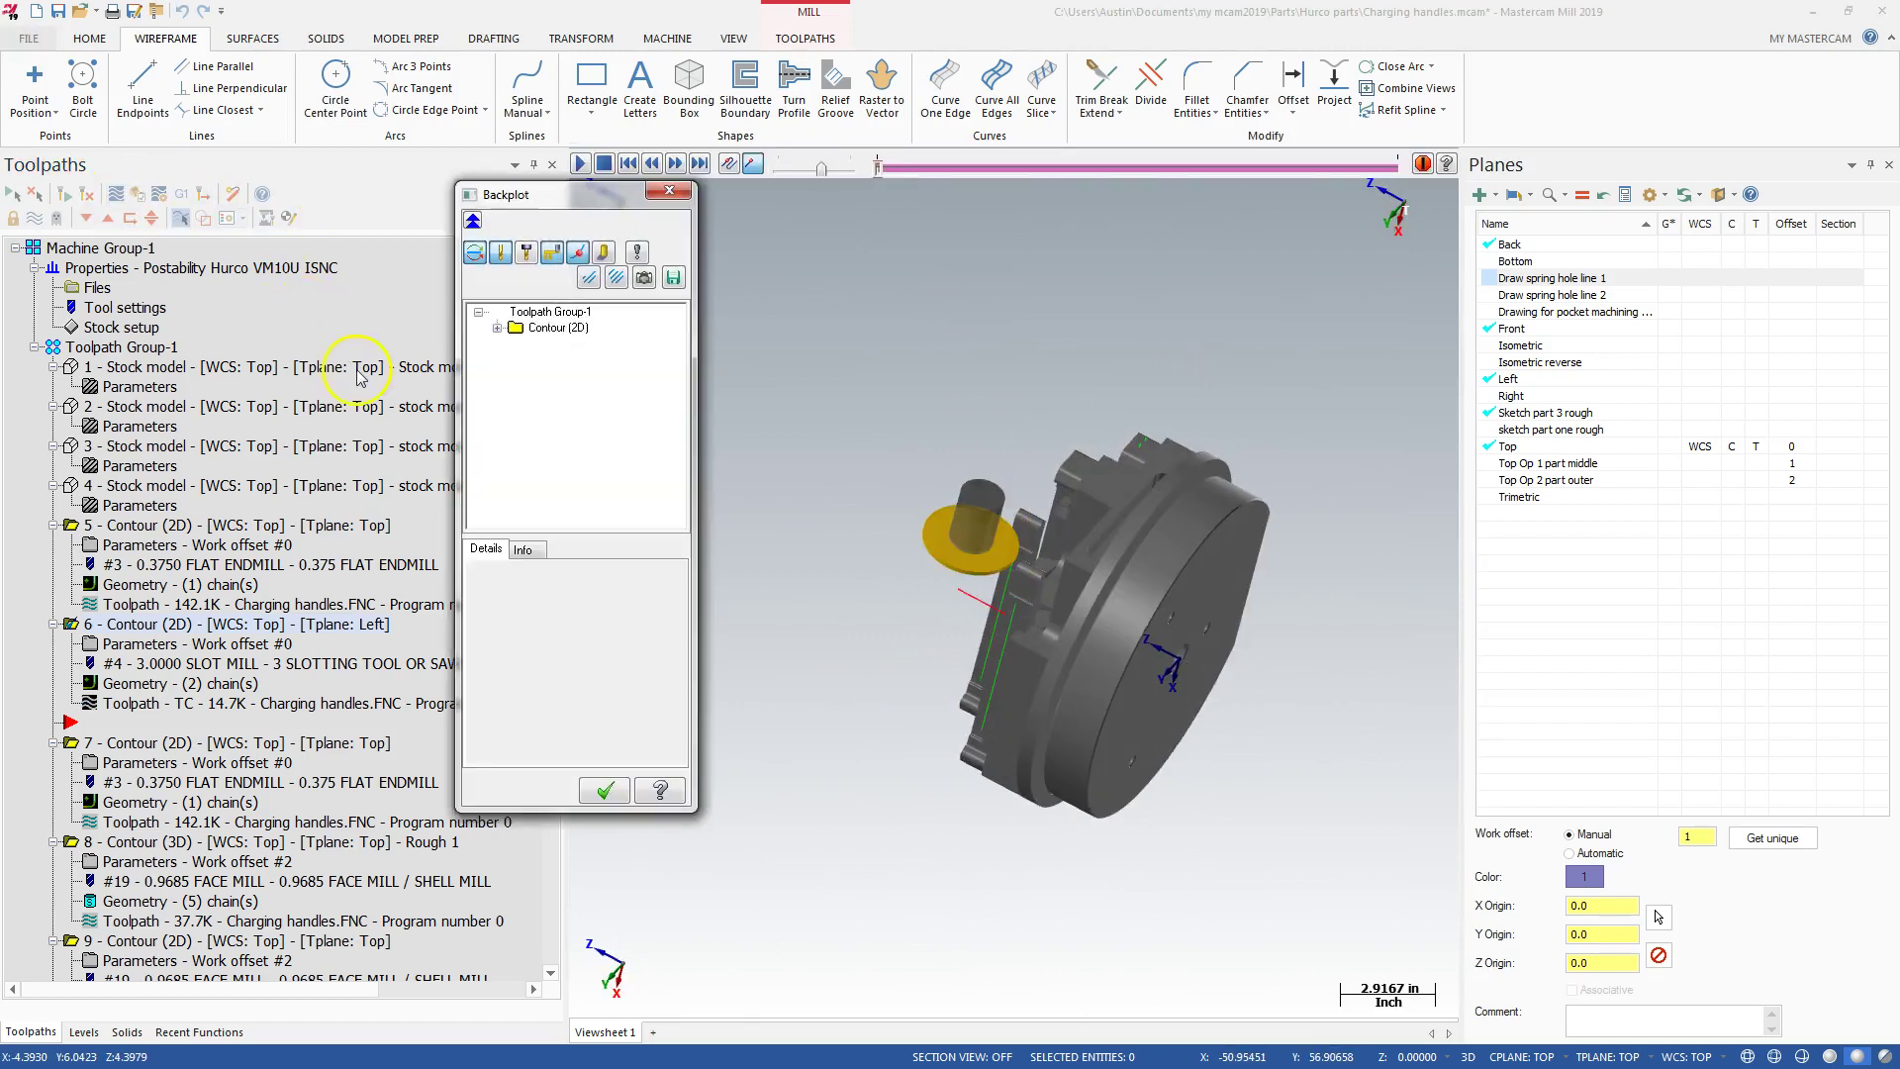
pyautogui.click(434, 269)
pyautogui.click(670, 190)
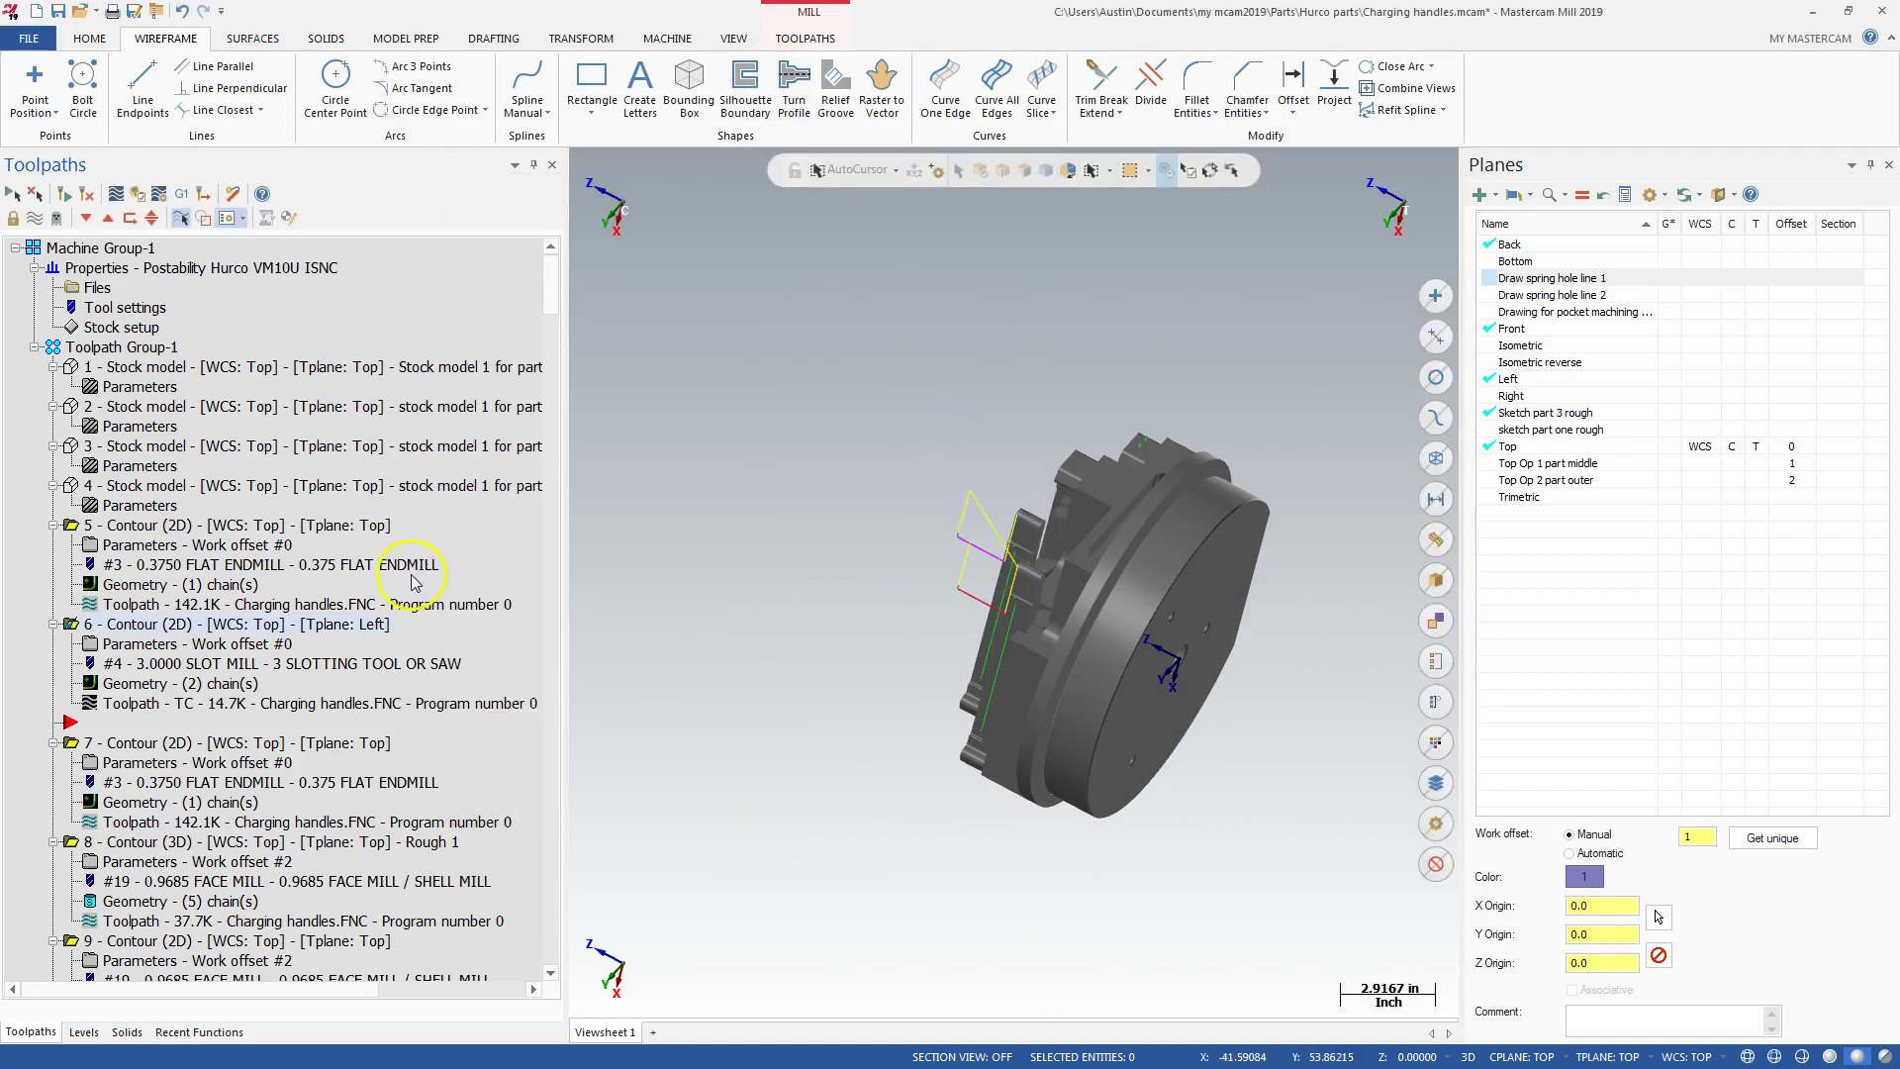
pyautogui.moveTo(950, 466); pyautogui.dragTo(918, 614, button='middle')
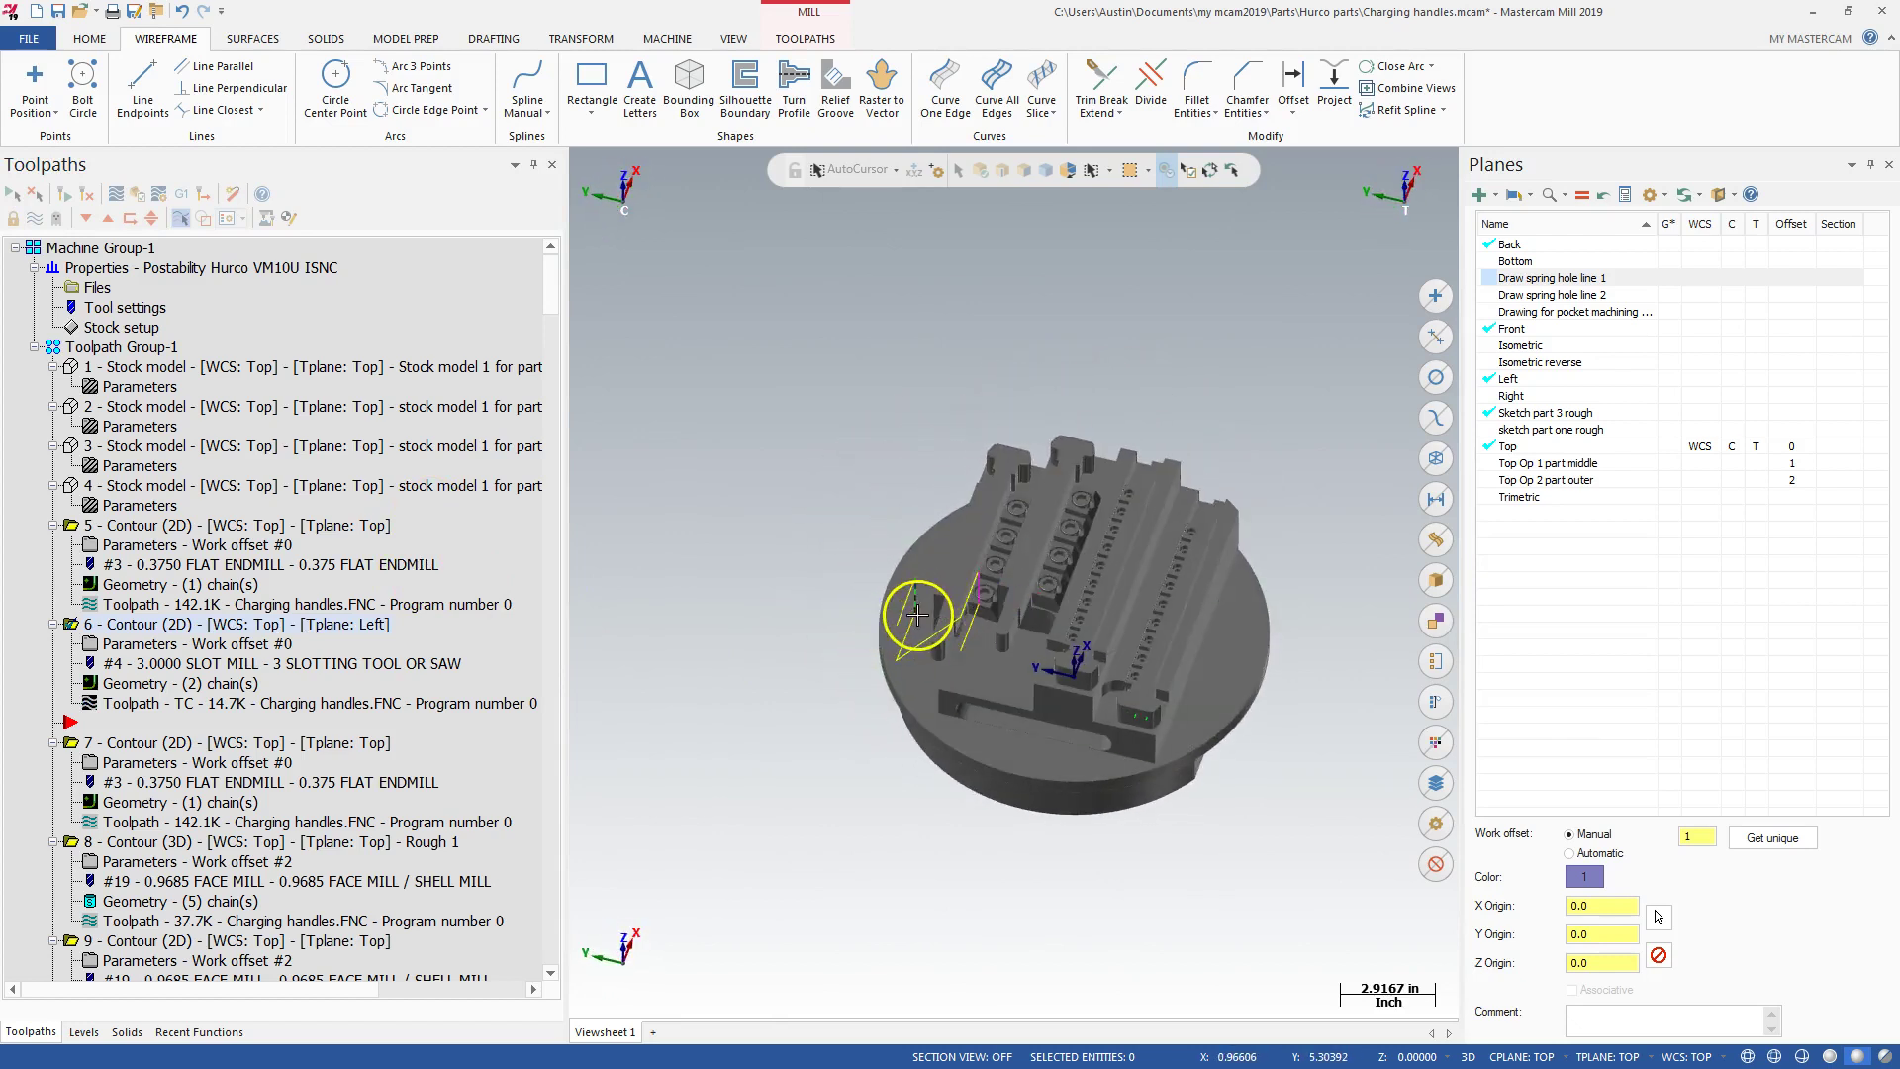